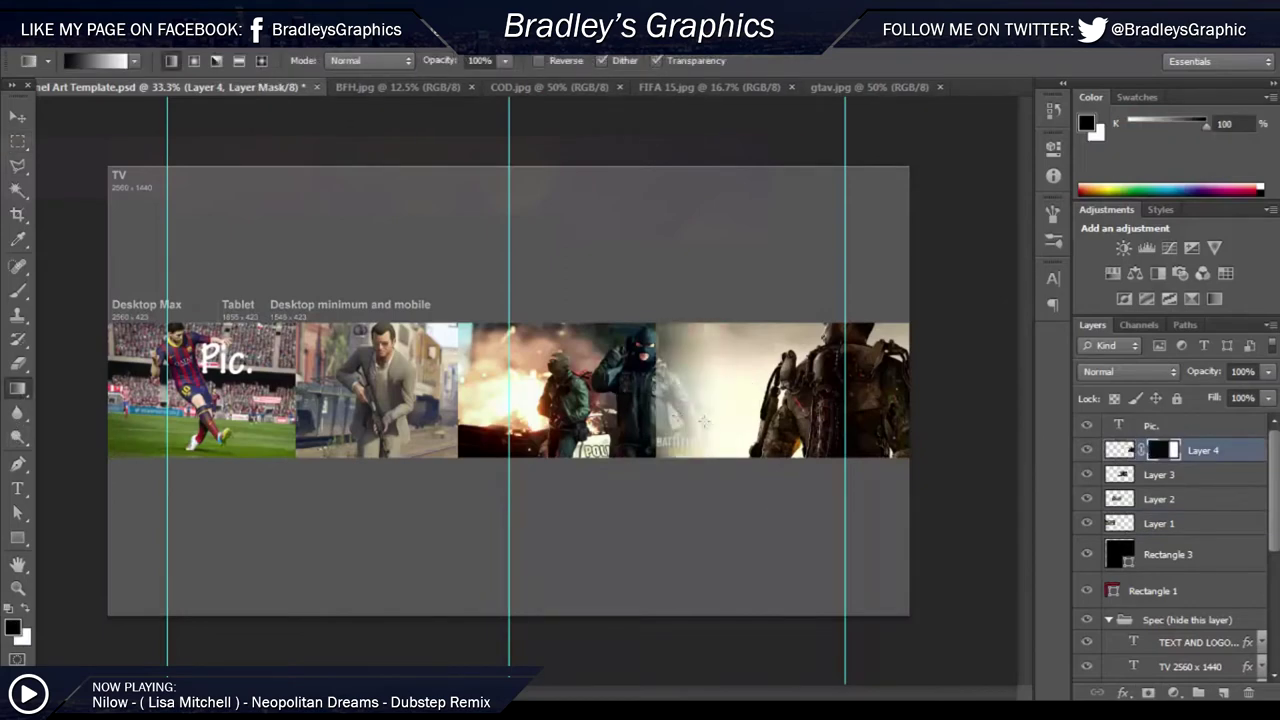
Step: Add layer masks to the Layer 3 and Layer 2 game images
click(1160, 474)
click(1148, 692)
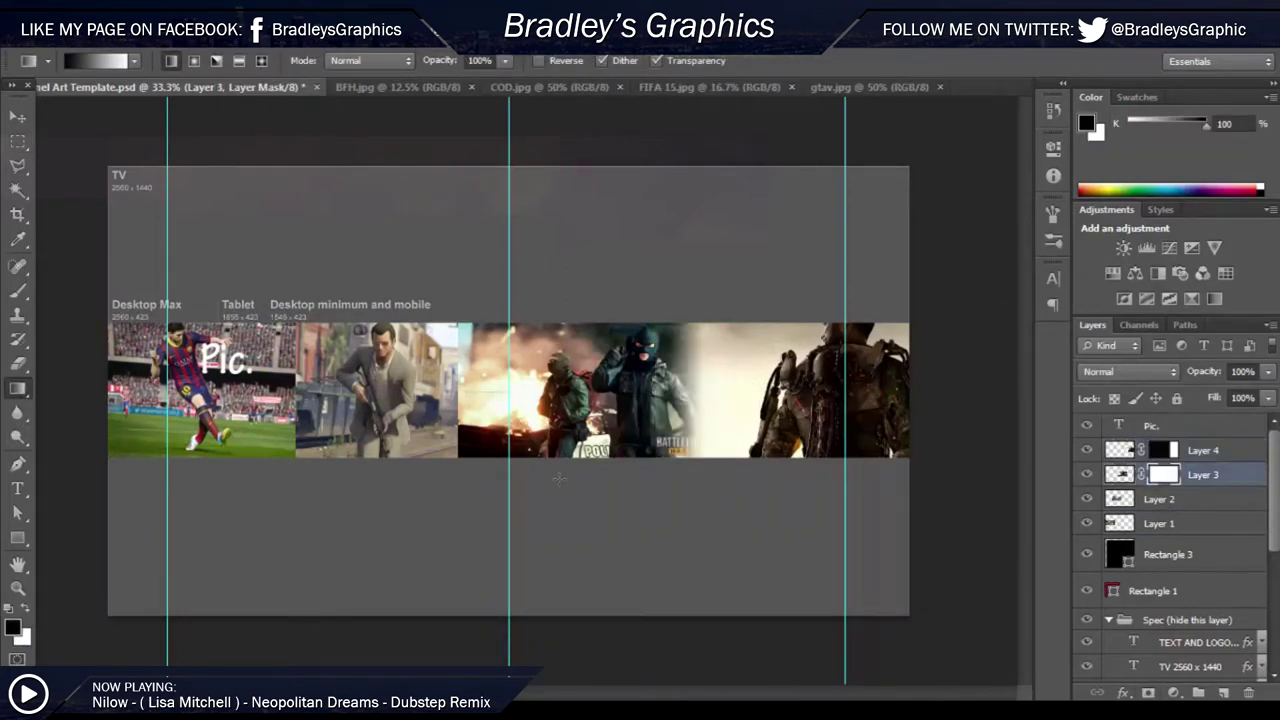
click(1160, 498)
click(1148, 692)
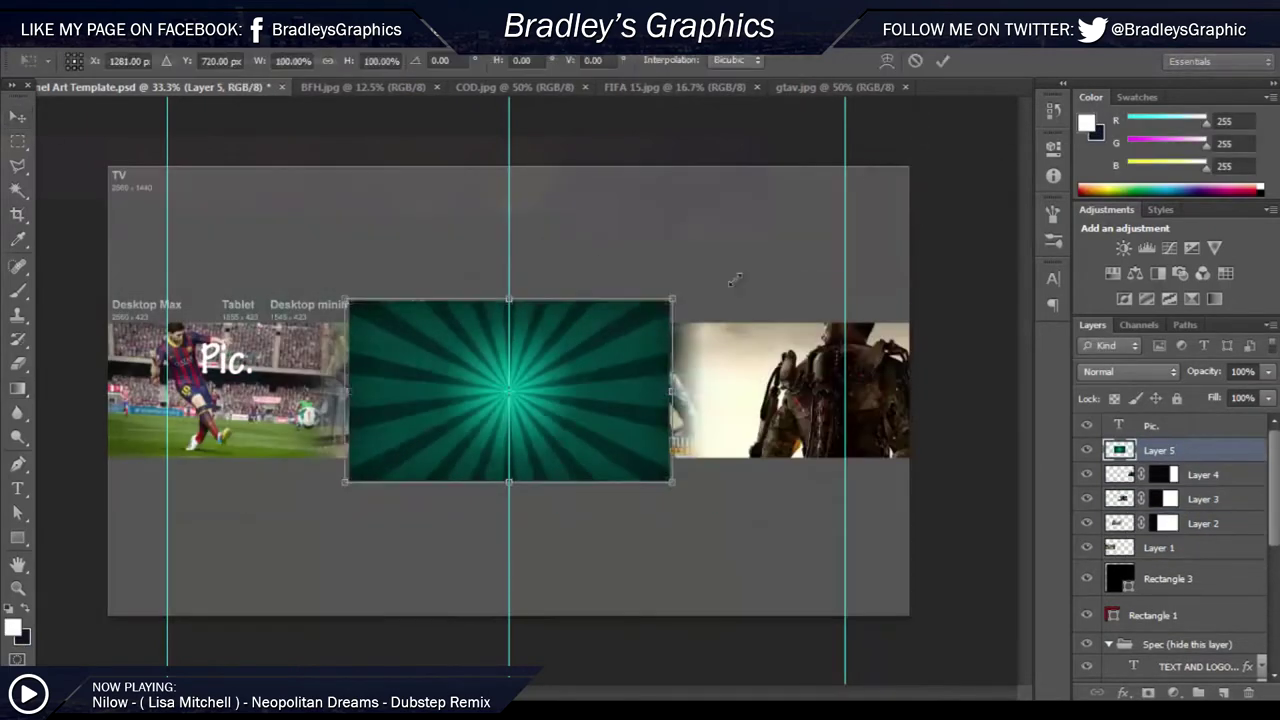
Step: Scale the sunburst to fill the canvas and cut it down to the middle banner strip
drag(735, 280, 908, 165)
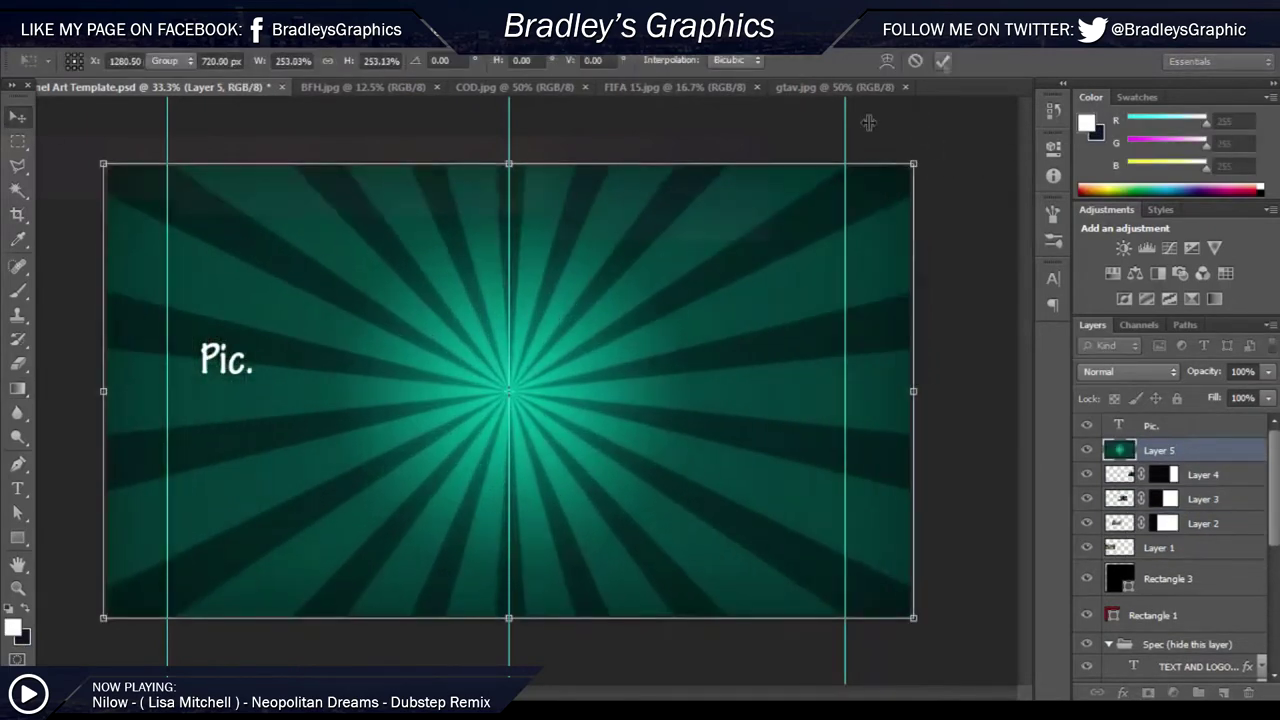
click(943, 60)
click(1153, 615)
ctrl+click(1113, 615)
key(m)
click(1160, 450)
key(Delete)
key(ctrl+d)
key(v)
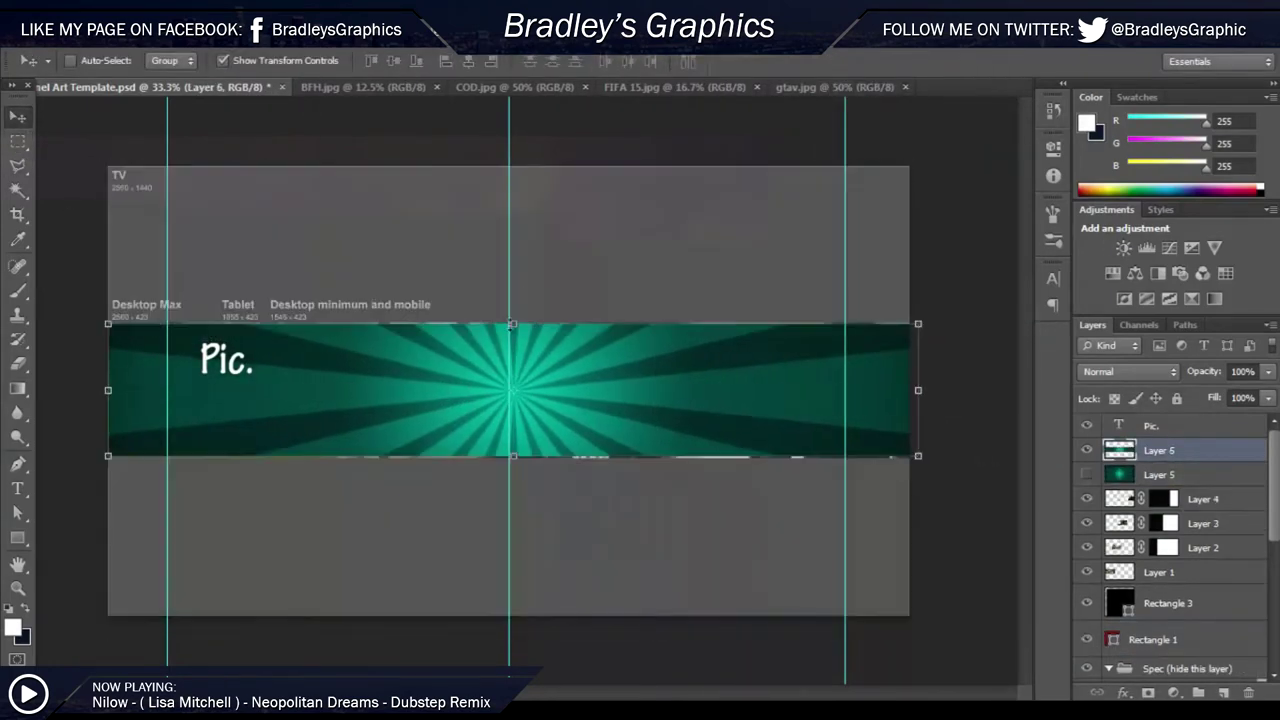
Step: Tint the whole sunburst blue with Color Balance
key(m)
key(ctrl+a)
click(120, 14)
mouse_move(154, 79)
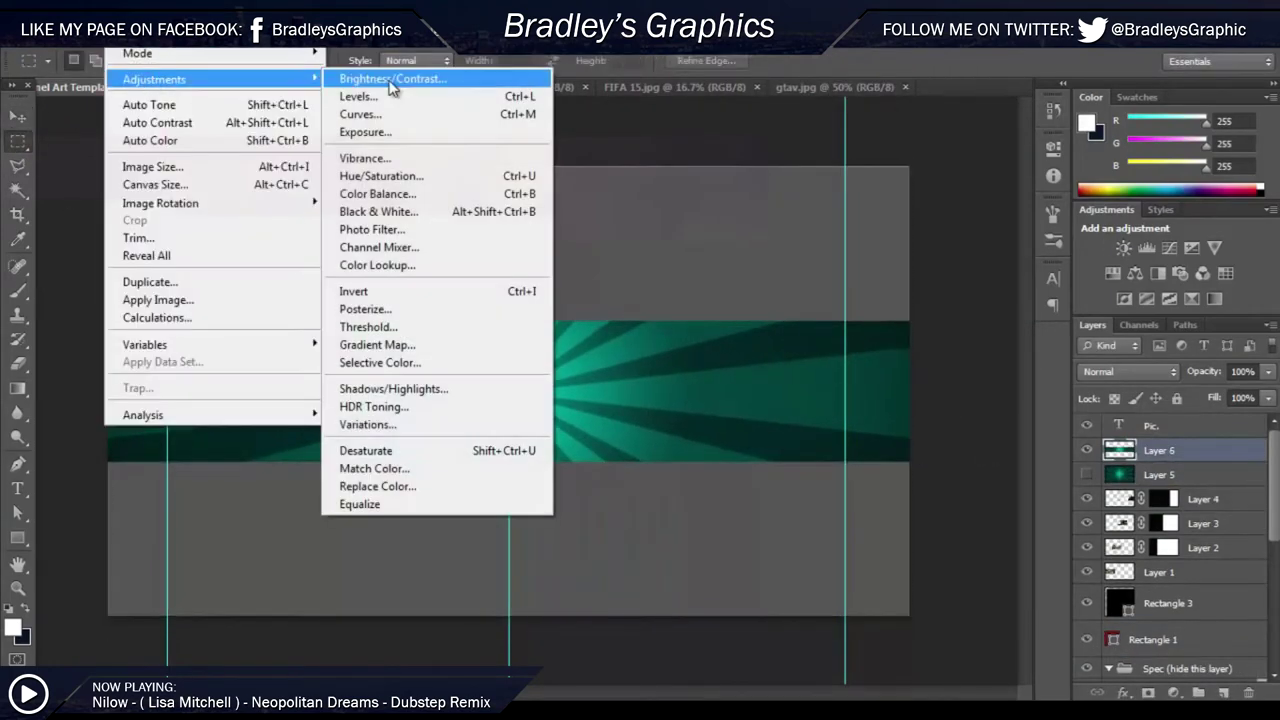
click(377, 194)
key(Return)
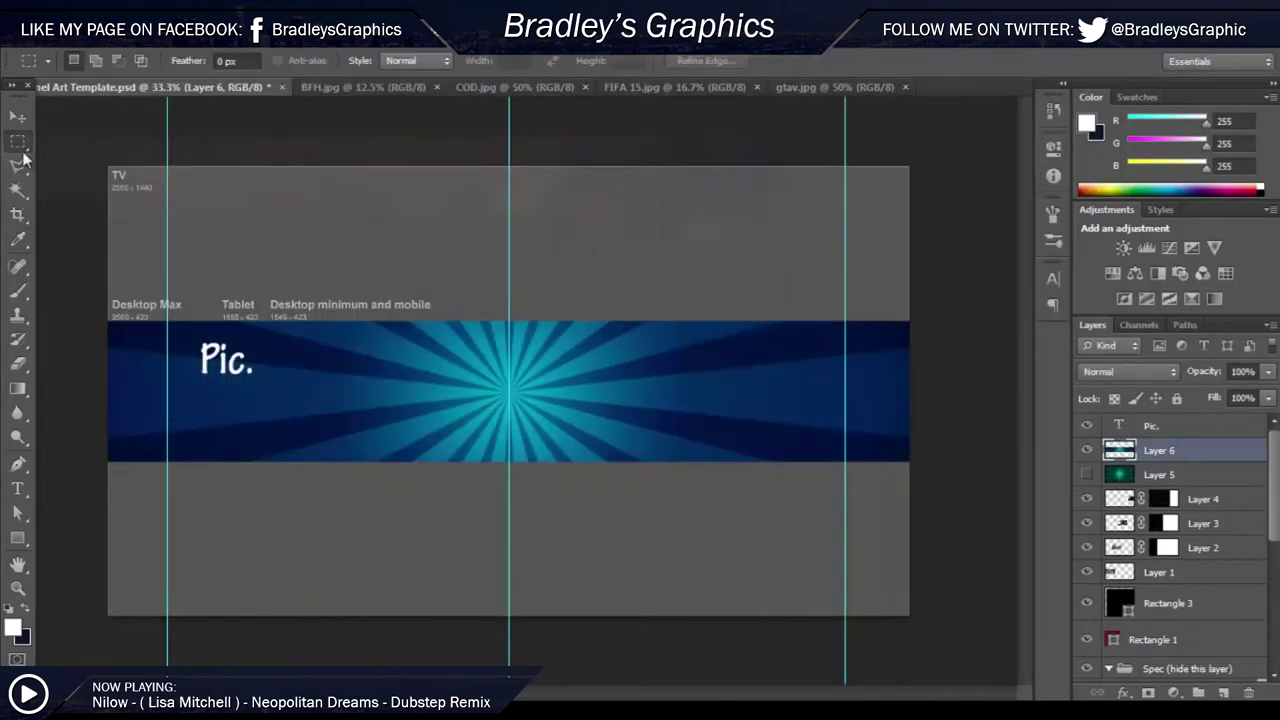
text(20)
Step: Paste the game images into the band and feather the centre into a glow
key(ctrl+v)
key(ctrl+t)
key(Return)
click(17, 142)
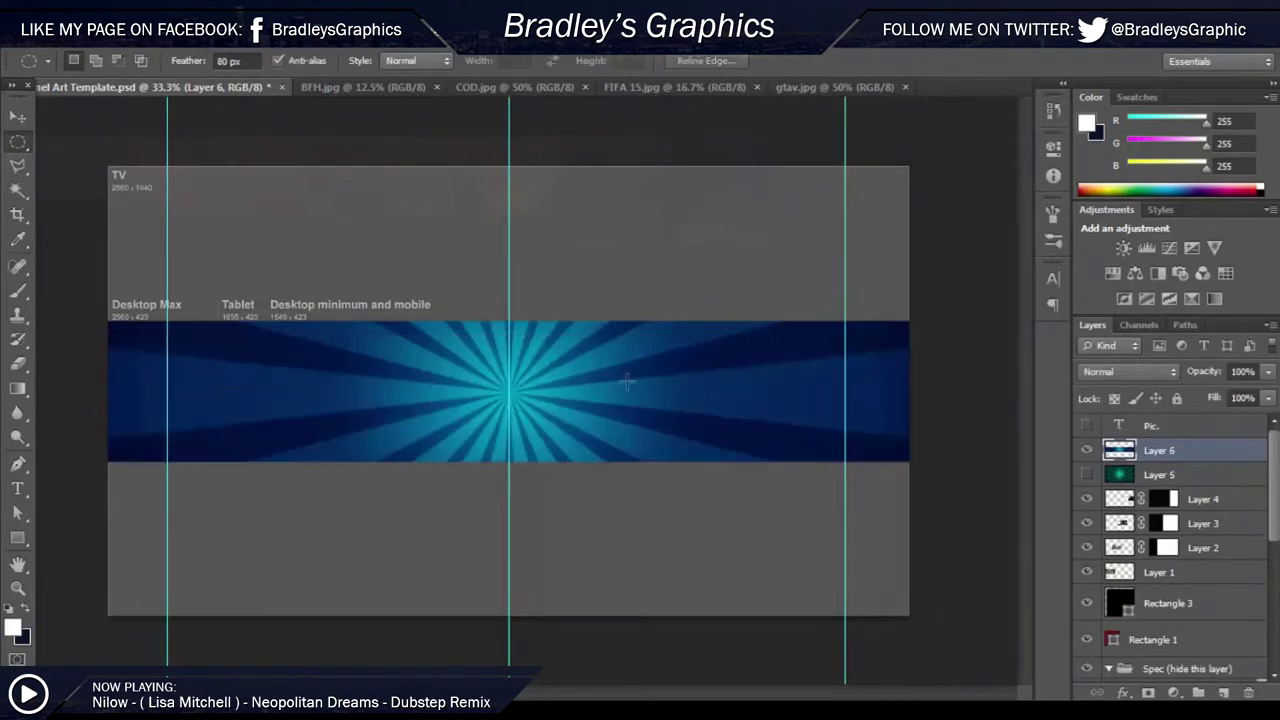
key(Delete)
key(ctrl+d)
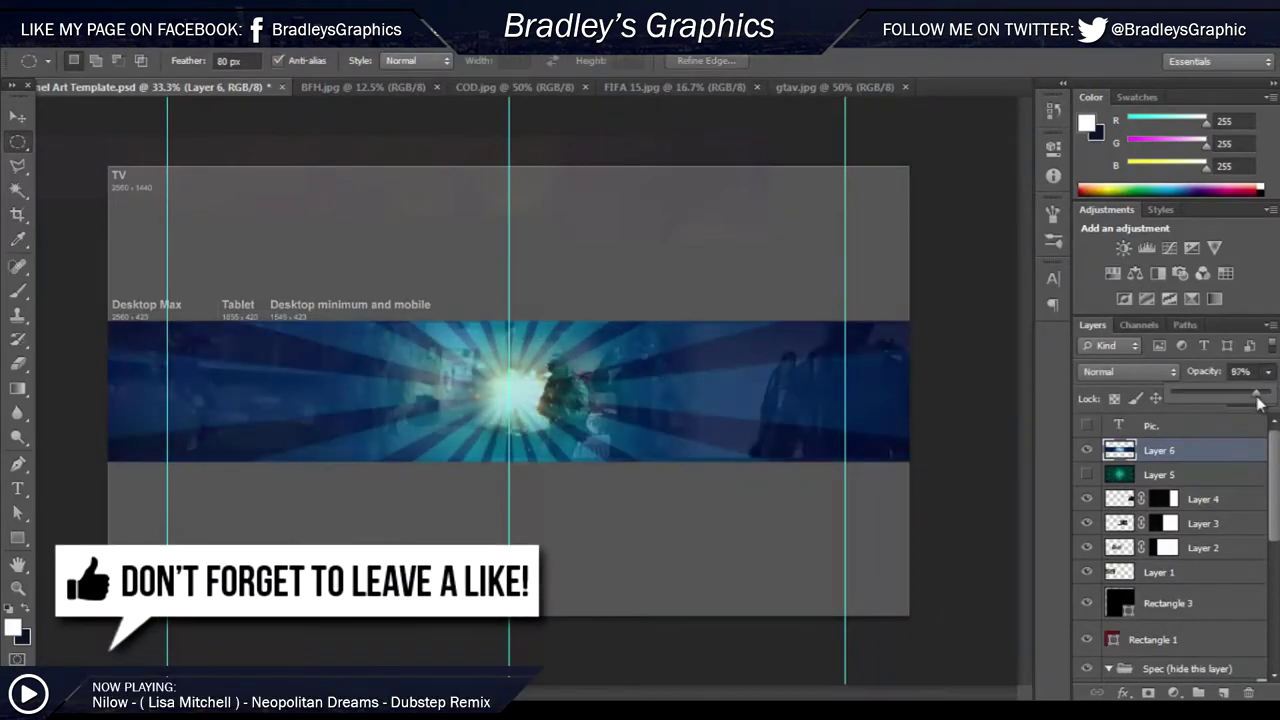
Step: Lower the band's opacity and draw a tilted white rectangle plus a thin white bar below it
key(9)
key(u)
drag(677, 404, 677, 404)
key(v)
drag(680, 345, 665, 332)
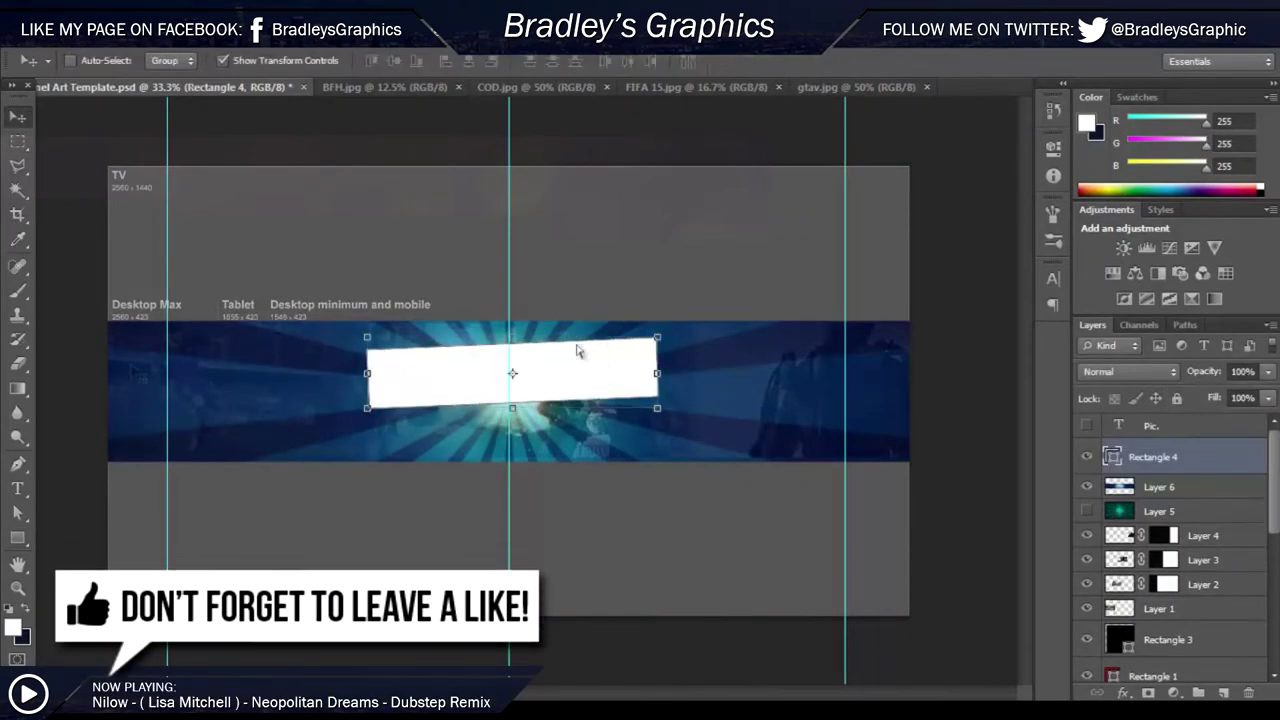
key(u)
drag(479, 397, 645, 412)
Step: Tilt the thin bar to match, shift both bars down, and set the sunburst Layer 6 to 90% opacity
key(ctrl+t)
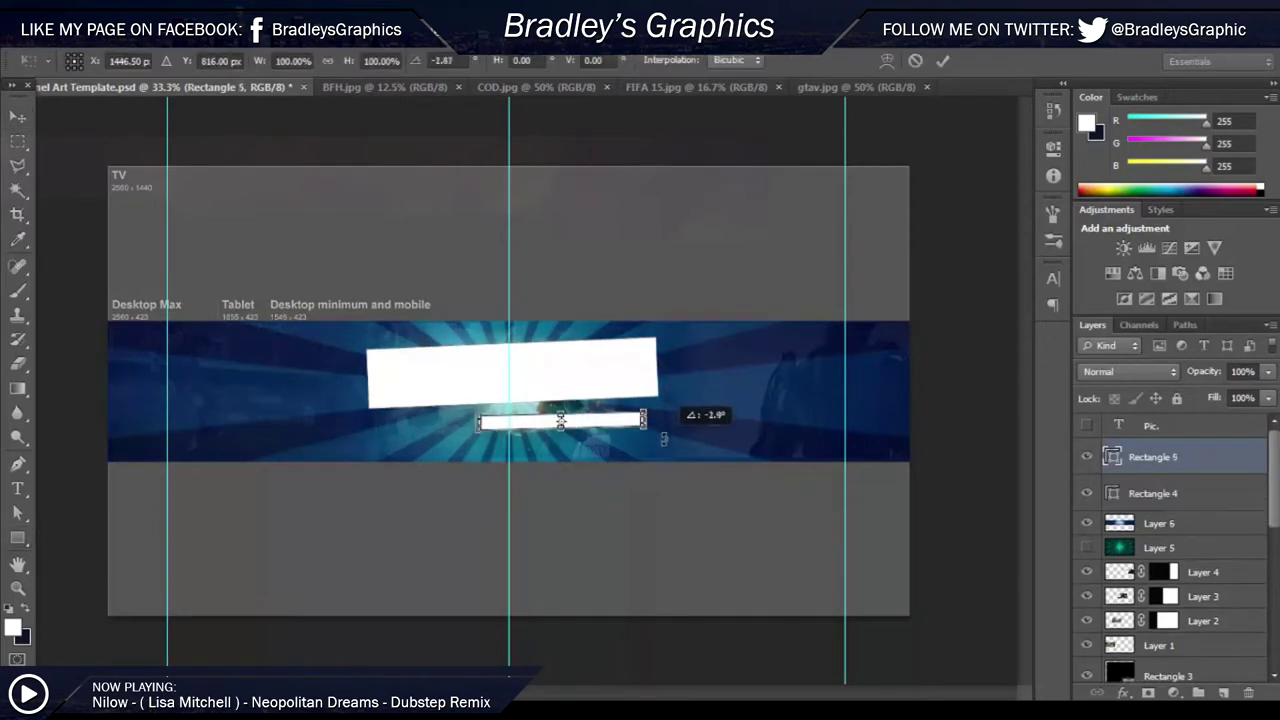
key(Return)
key(ctrl+t)
drag(672, 440, 680, 425)
key(Return)
key(v)
shift+click(1153, 493)
drag(578, 370, 578, 381)
key(m)
click(1158, 523)
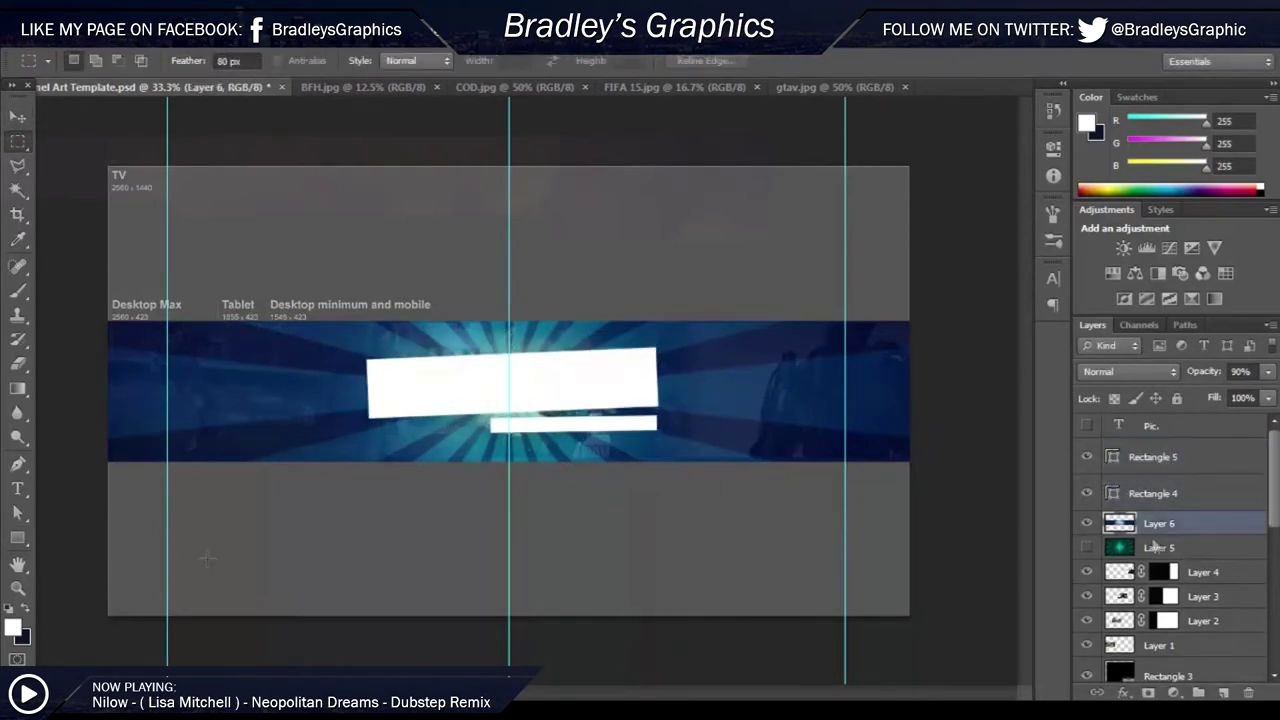
Step: Add the 'James Adams' title text in dark navy over the banner centre
drag(325, 510, 768, 361)
click(601, 61)
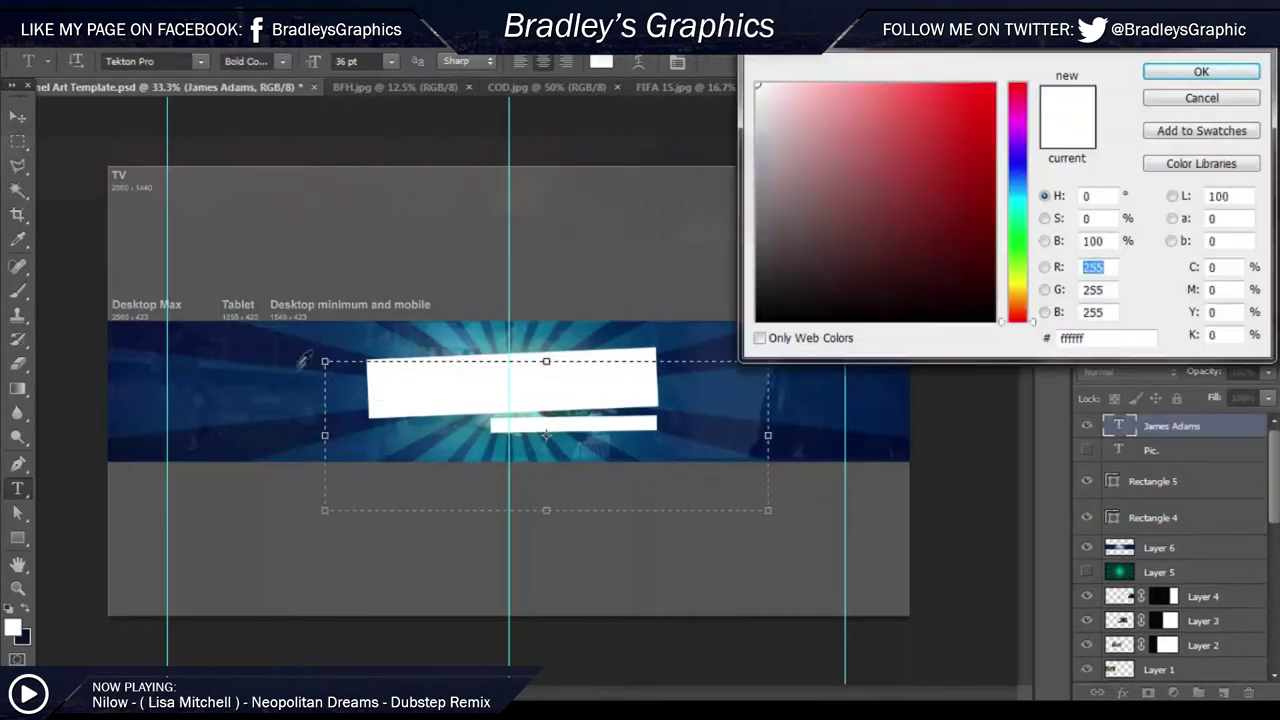
click(951, 251)
click(1203, 74)
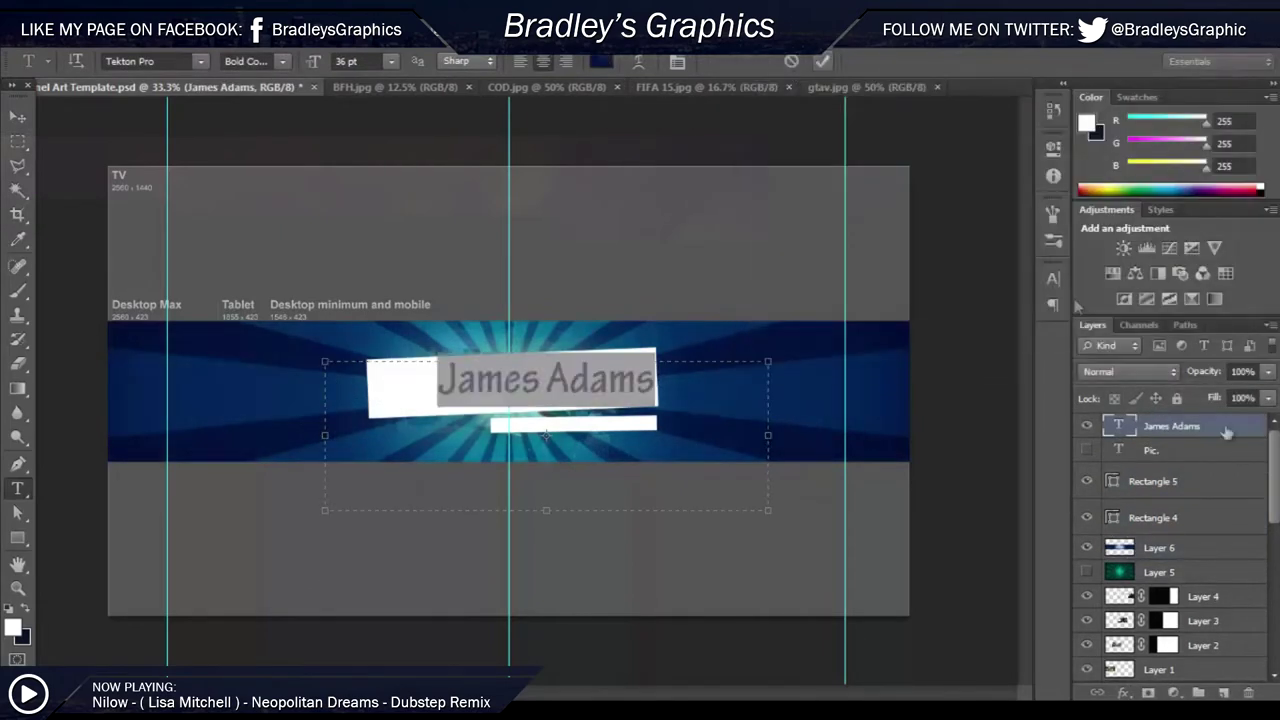
click(656, 380)
drag(656, 380, 495, 402)
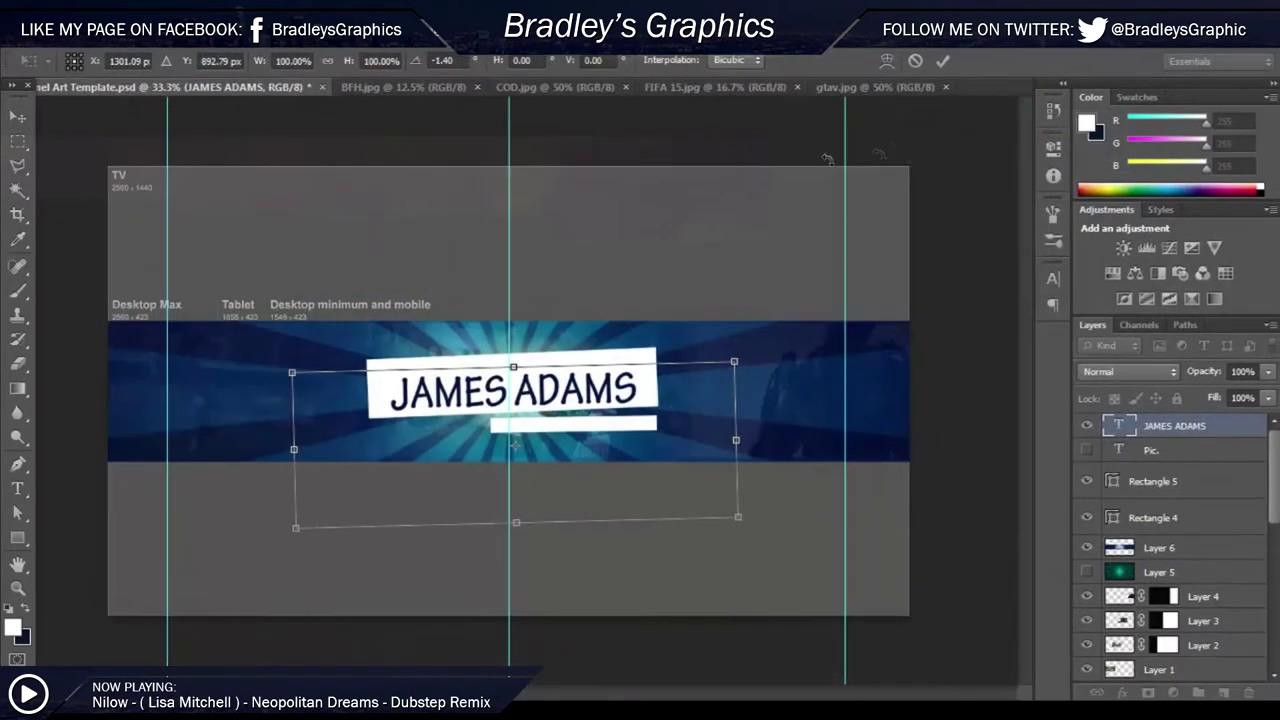
click(923, 64)
Step: Delete the thin white bar layer
click(1153, 481)
key(Delete)
key(ctrl+t)
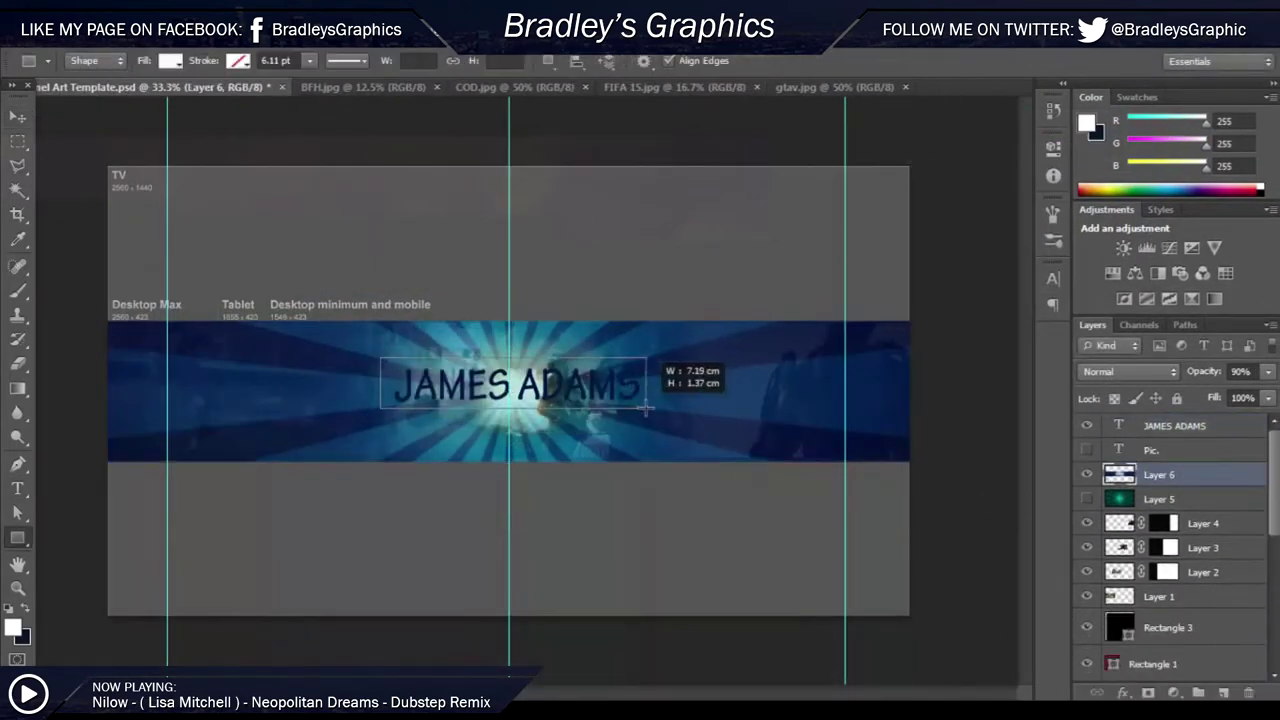
Step: Try Transformers, Rockwell Extra Bold and ChunkFive Ex fonts on the title
double_click(1118, 425)
click(201, 61)
click(164, 570)
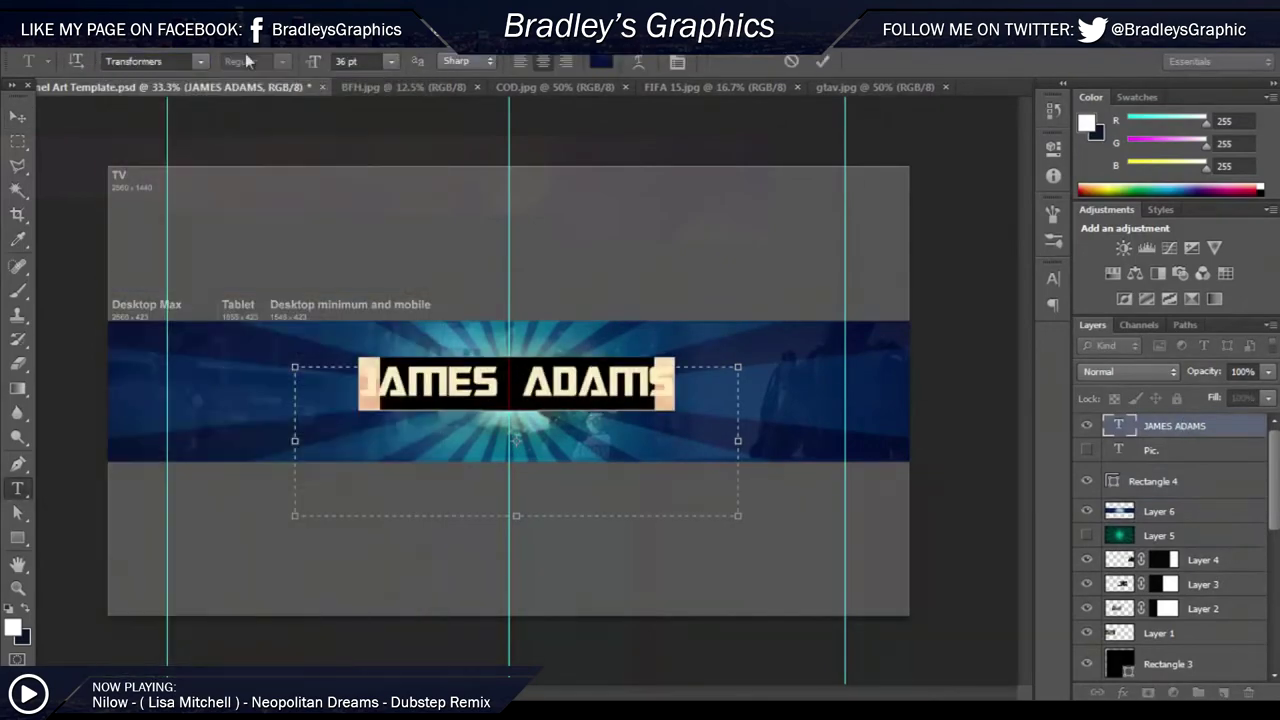
click(201, 61)
drag(433, 548, 433, 300)
click(400, 449)
click(201, 61)
click(371, 470)
click(201, 61)
drag(433, 400, 440, 290)
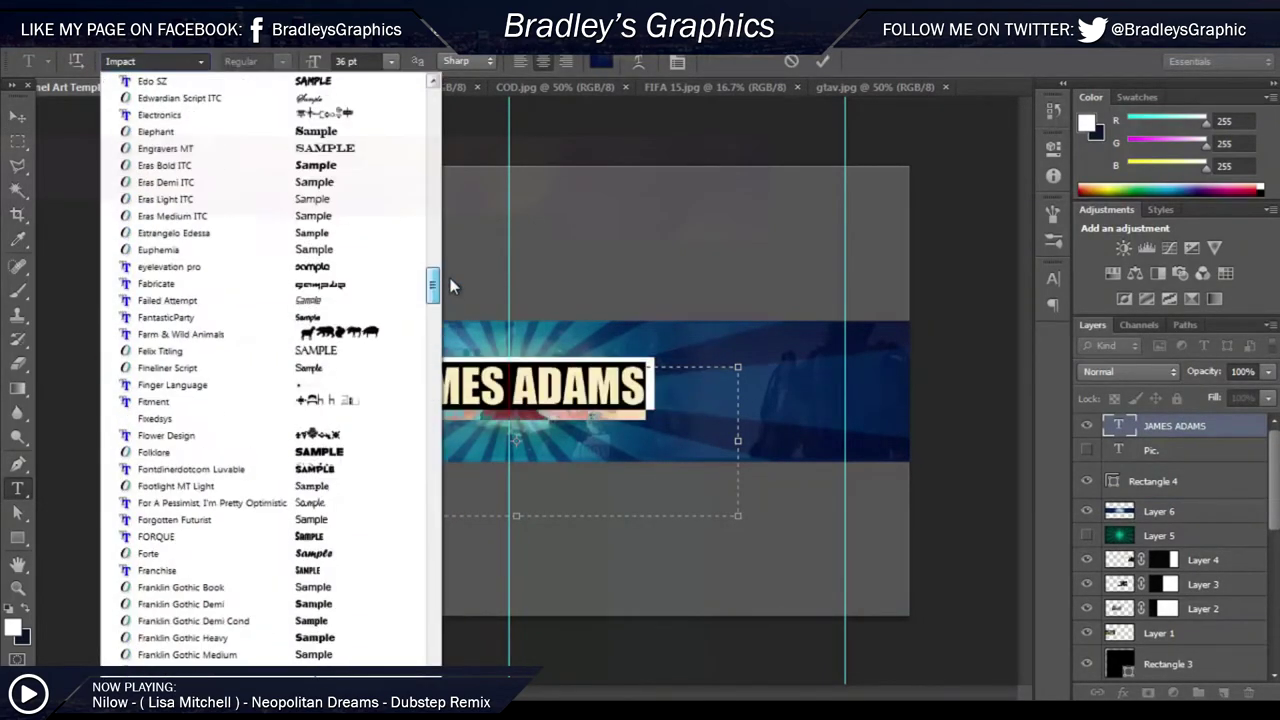
click(300, 300)
Step: Apply Bebas Neue at 41 pt to the title and commit it
click(822, 61)
key(ctrl+t)
click(918, 61)
click(201, 61)
scroll(300, 350, up, 5)
click(371, 376)
scroll(350, 62, up, 2)
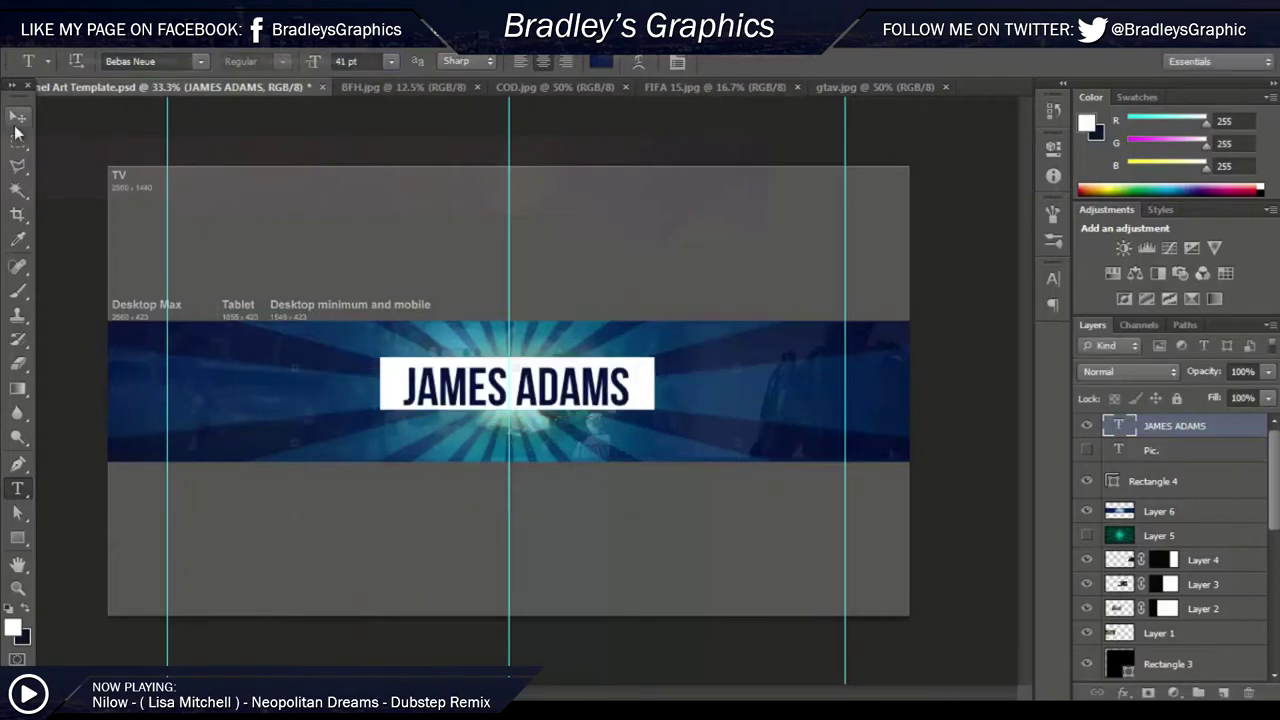
click(17, 141)
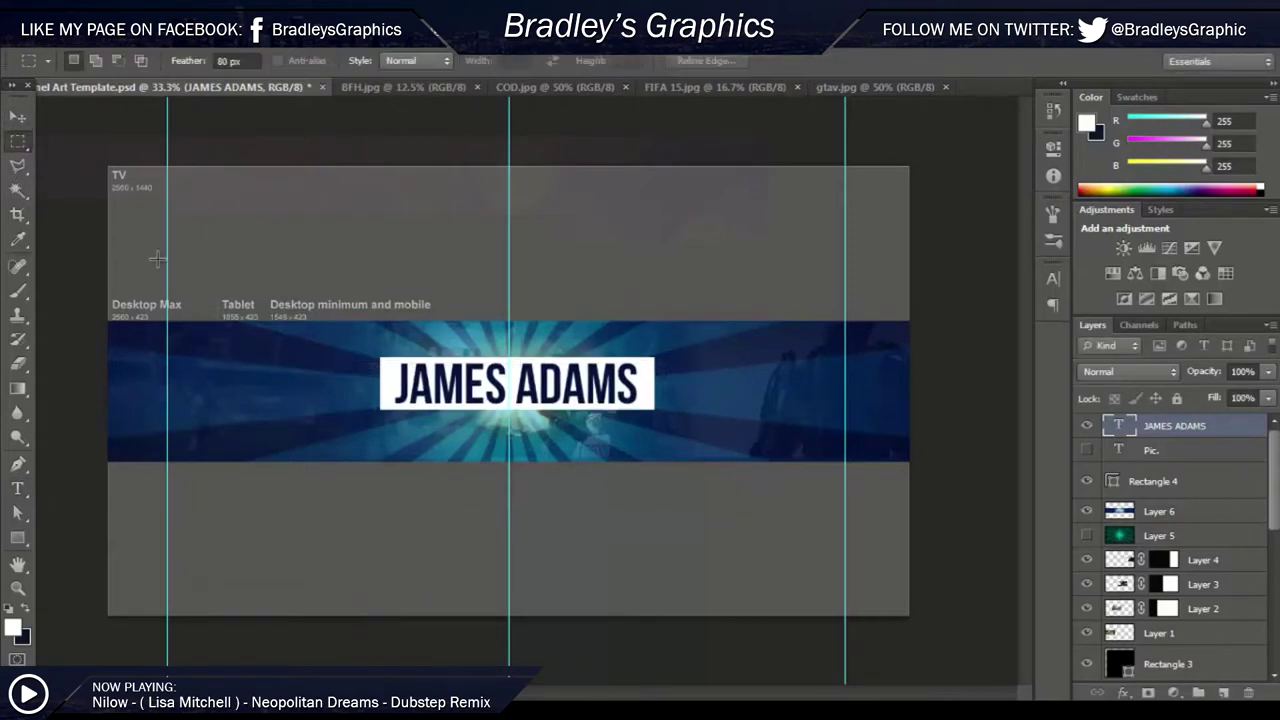
Step: Duplicate the title and white bar below-right of it and recolour the copied text
key(v)
shift+click(1152, 481)
key(ctrl+j)
drag(517, 383, 573, 446)
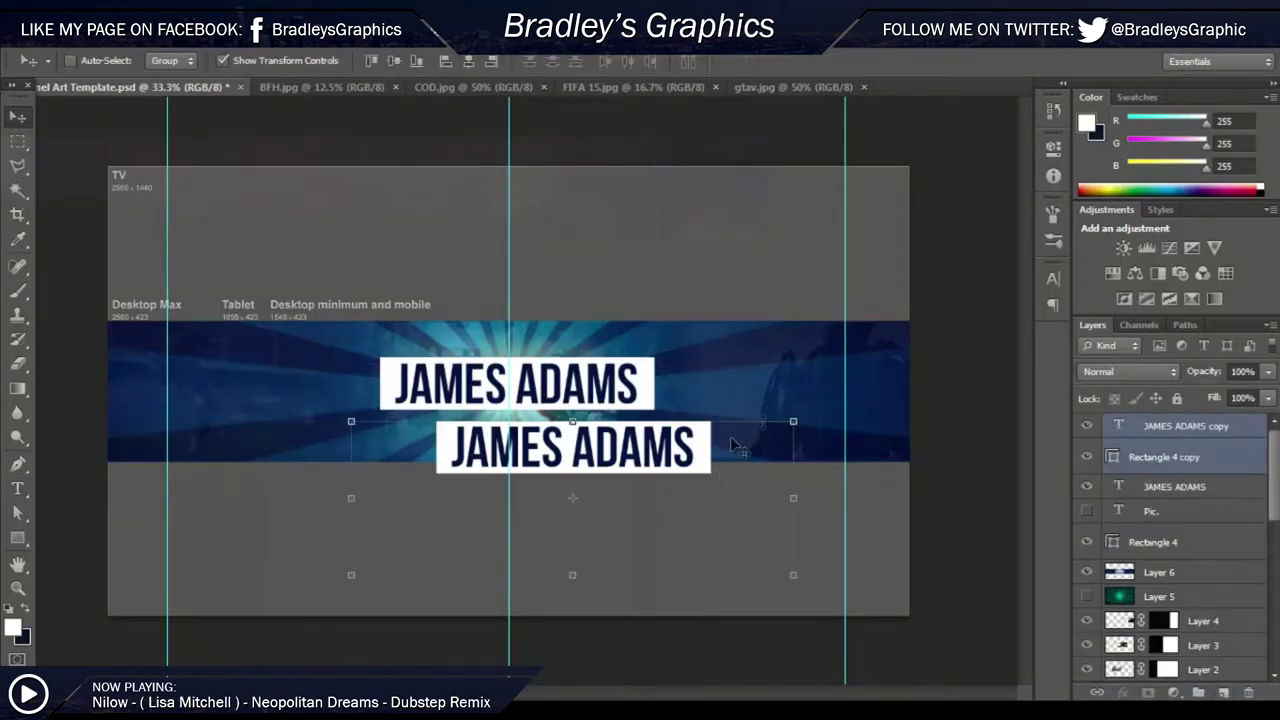
double_click(1118, 426)
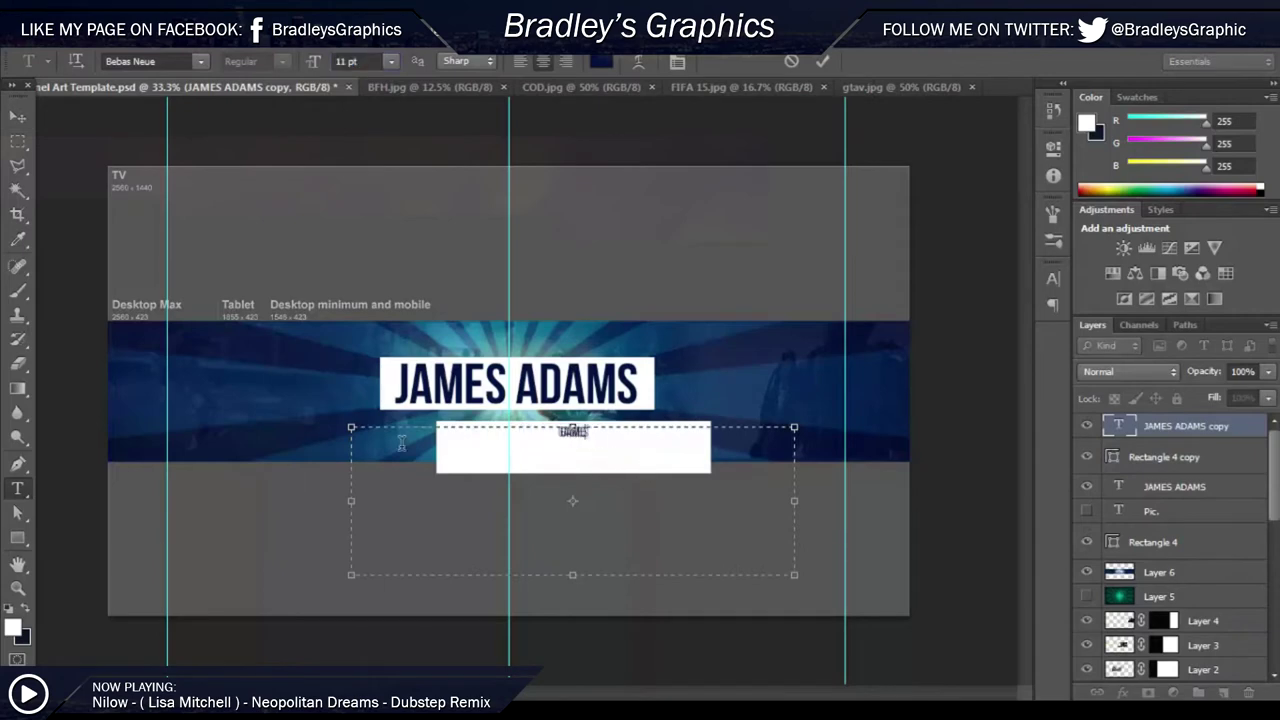
click(600, 61)
click(1203, 70)
Step: Shrink the copied white bar into a thin bar that just fits the GAMES & MUSIC text
click(1163, 457)
key(v)
key(ctrl+t)
drag(437, 471, 512, 438)
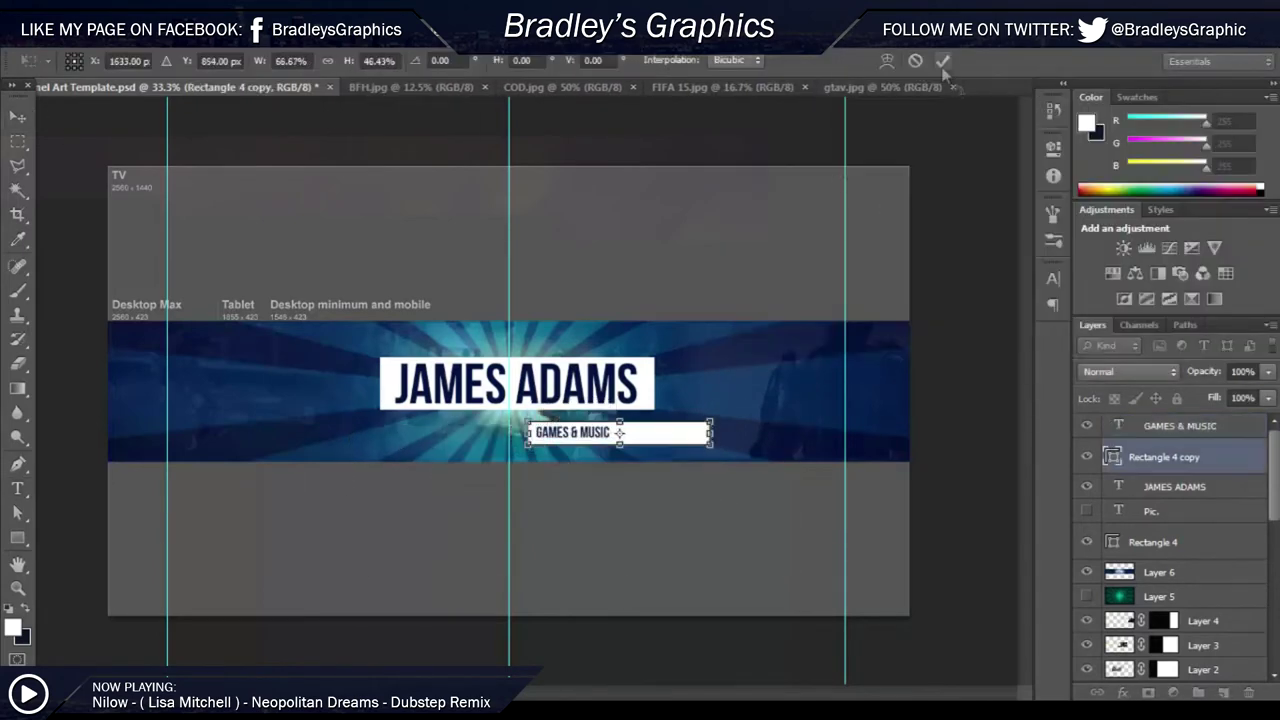
scroll(610, 440, up, 5)
mouse_move(657, 336)
mouse_down()
mouse_move(666, 346)
mouse_move(638, 362)
mouse_up()
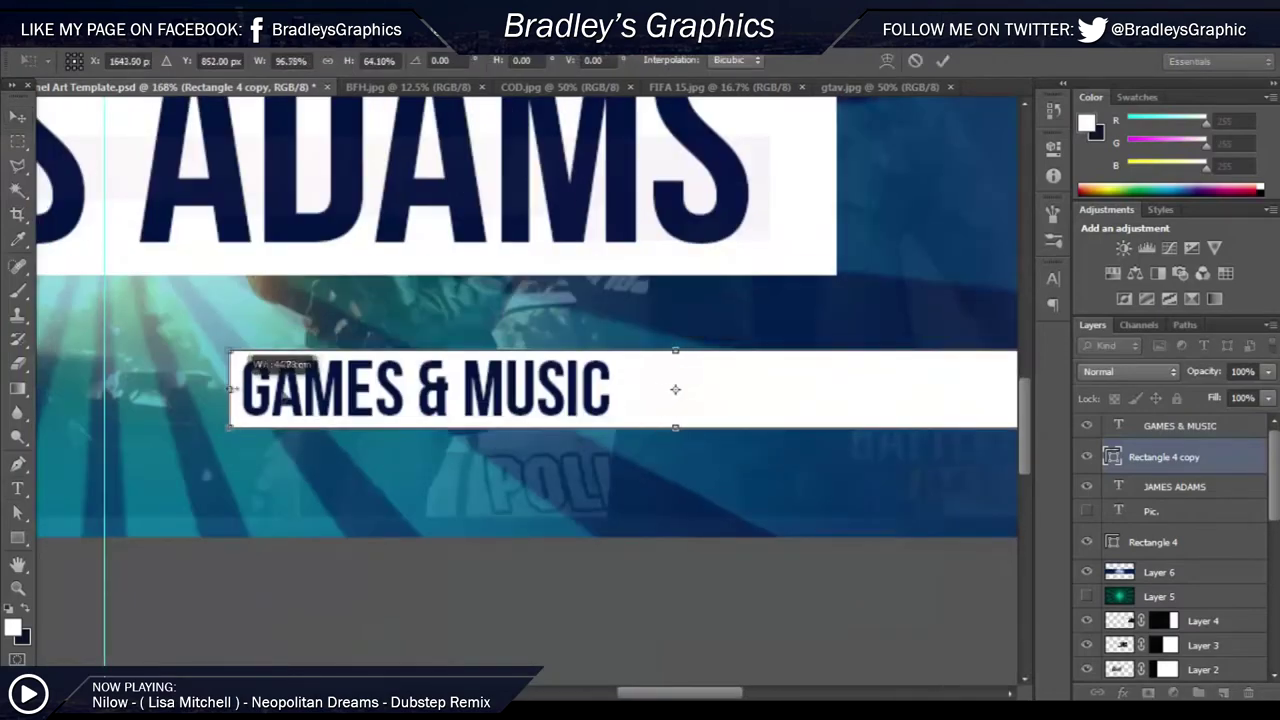
scroll(675, 389, right, 3)
drag(965, 389, 457, 389)
key(Return)
scroll(735, 517, down, 5)
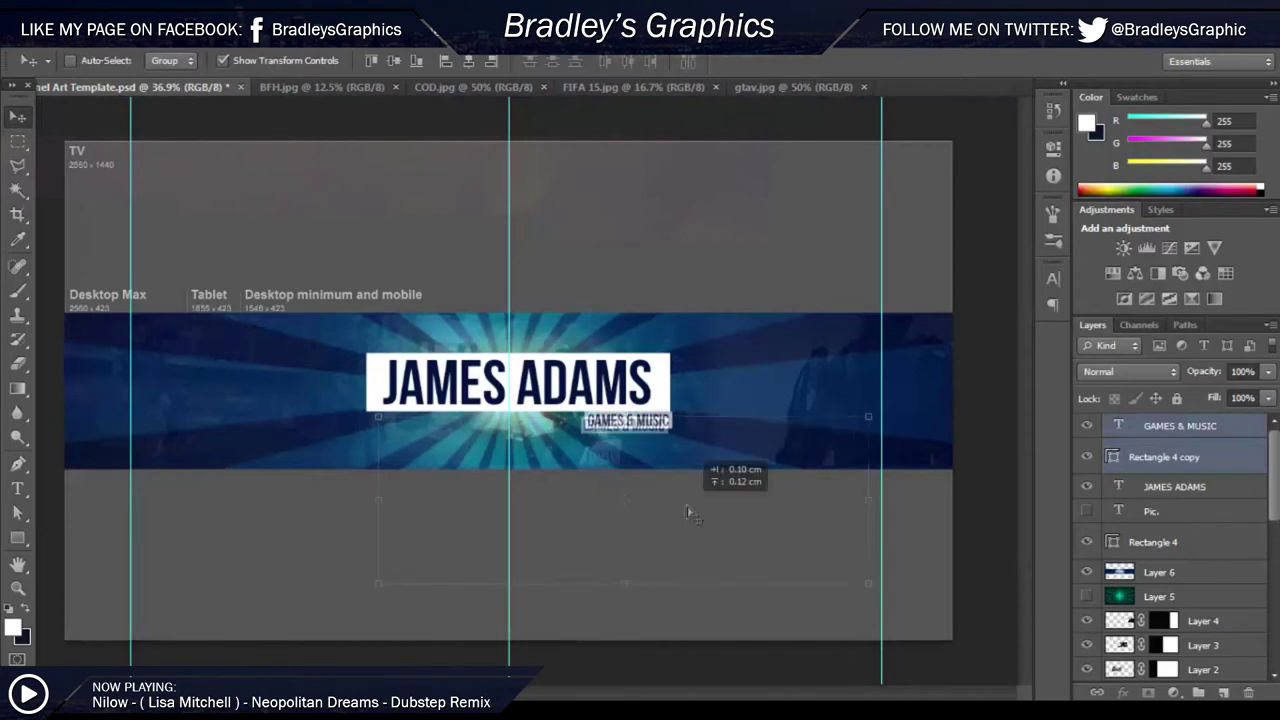
Step: Rasterize the white title box layer (Rectangle 4)
click(18, 140)
right_click(1153, 541)
click(1057, 188)
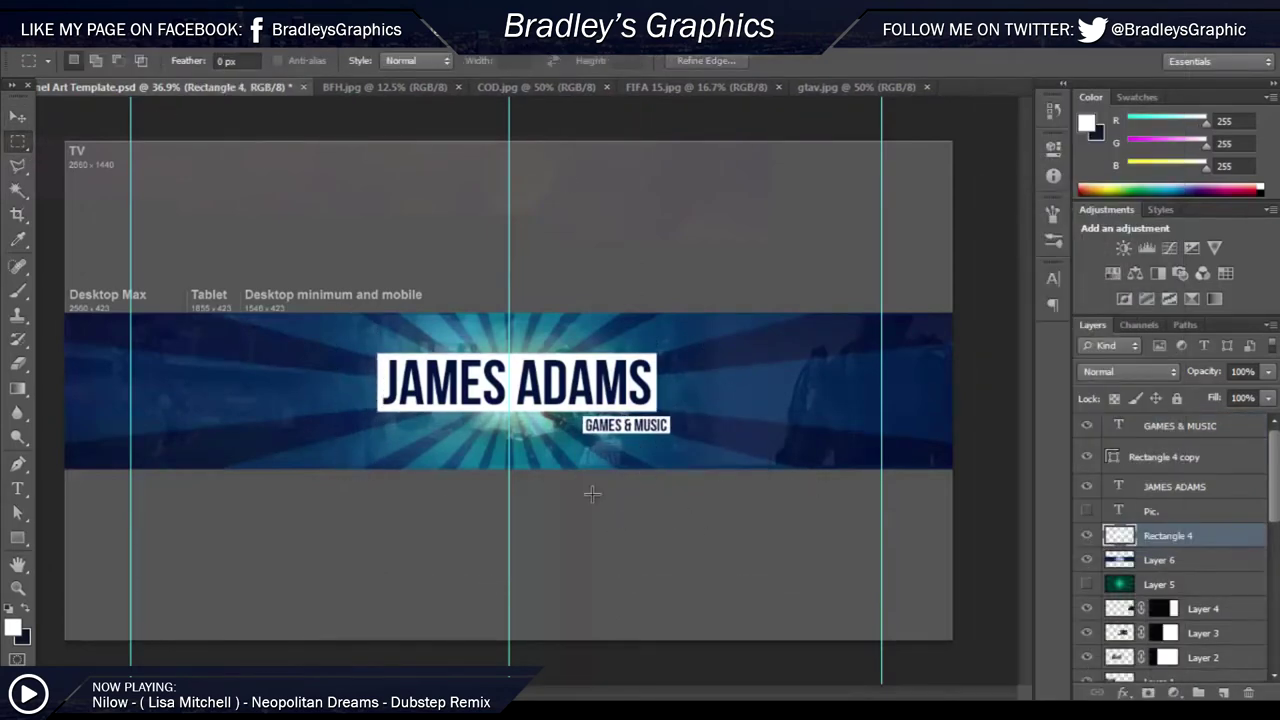
Step: Select the GAMES & MUSIC text and bar layers together and free-transform them for a tilt
click(1163, 457)
shift+click(1175, 486)
shift+click(1183, 428)
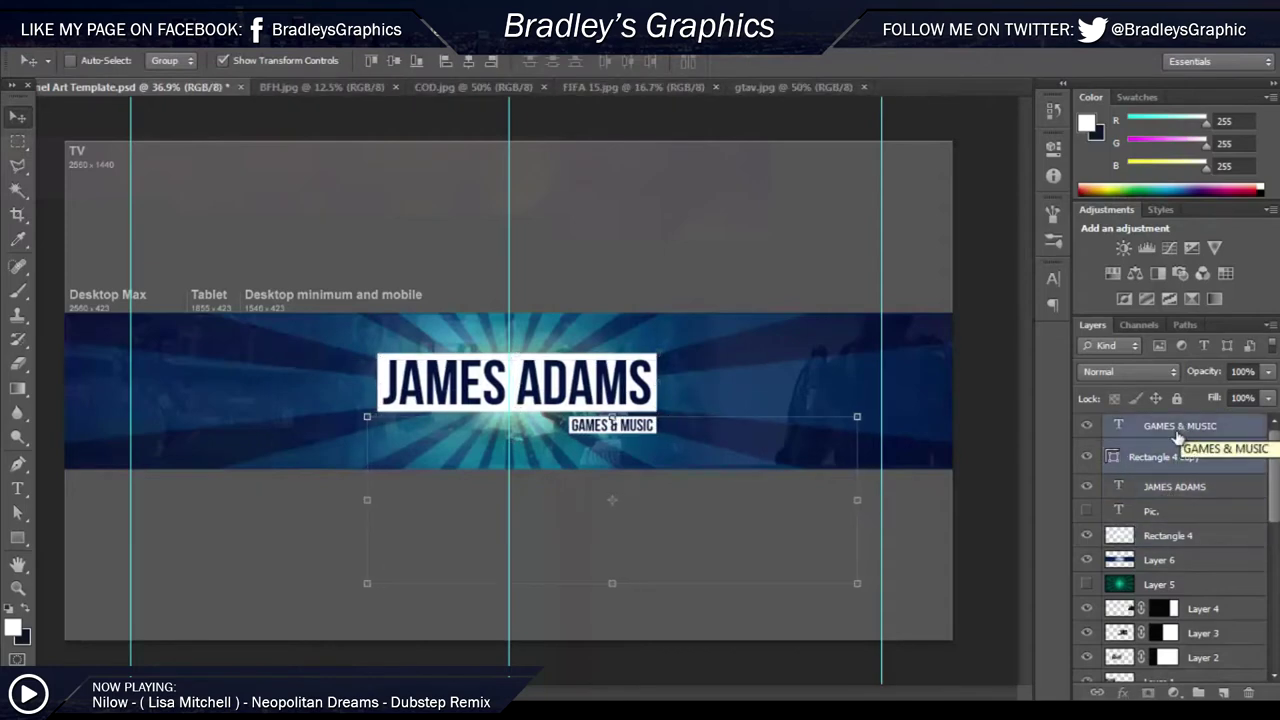
click(1175, 486)
shift+click(1168, 535)
click(1163, 457)
shift+click(1180, 426)
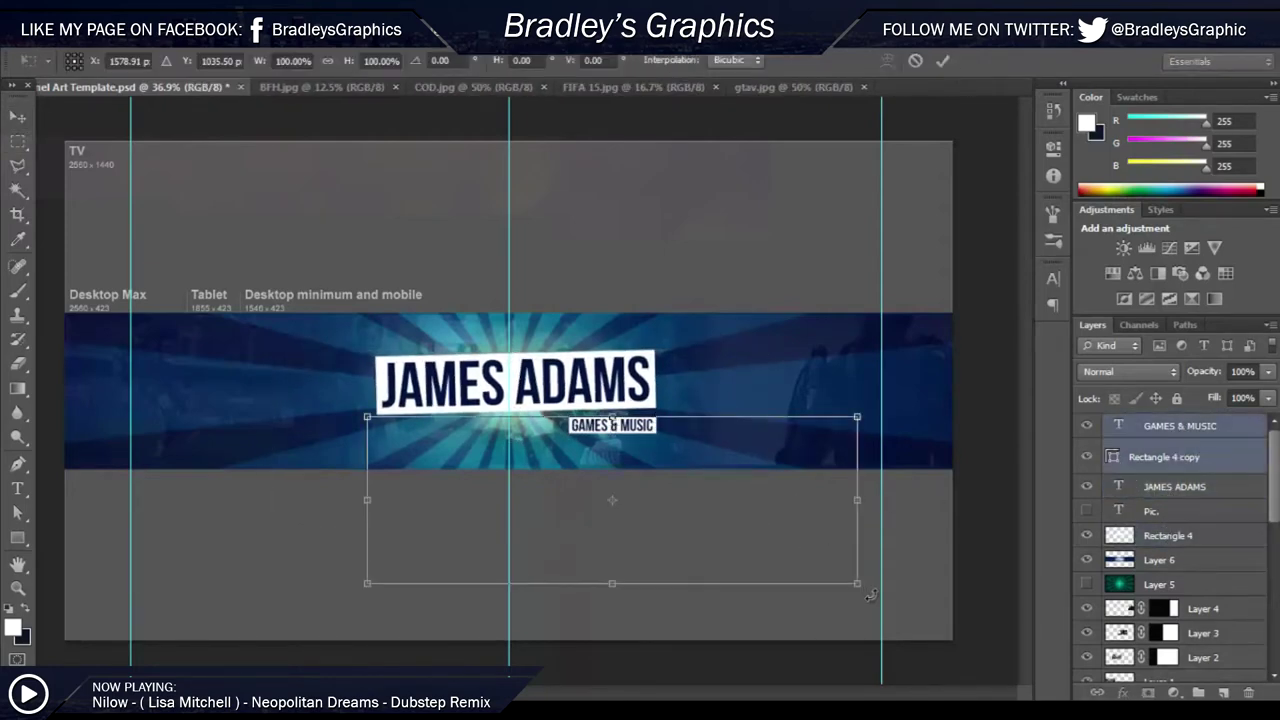
ctrl+click(617, 481)
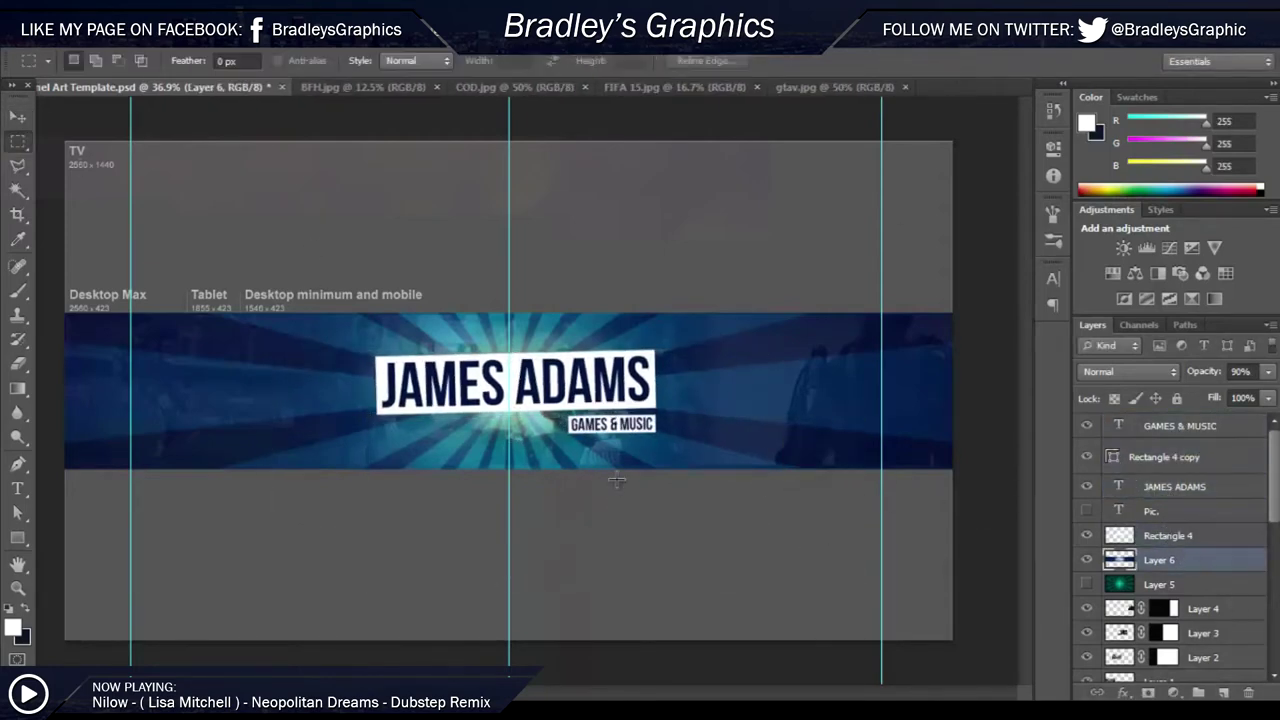
key(v)
click(1180, 426)
shift+click(1180, 458)
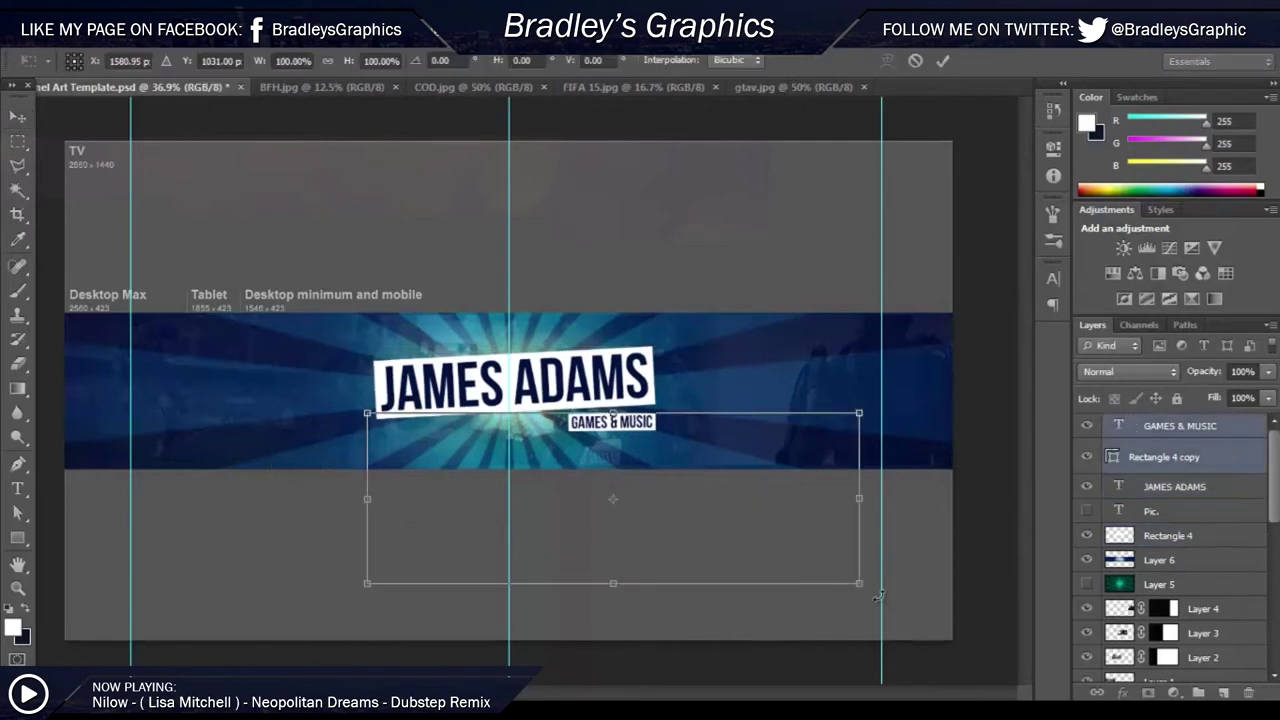
key(ctrl+t)
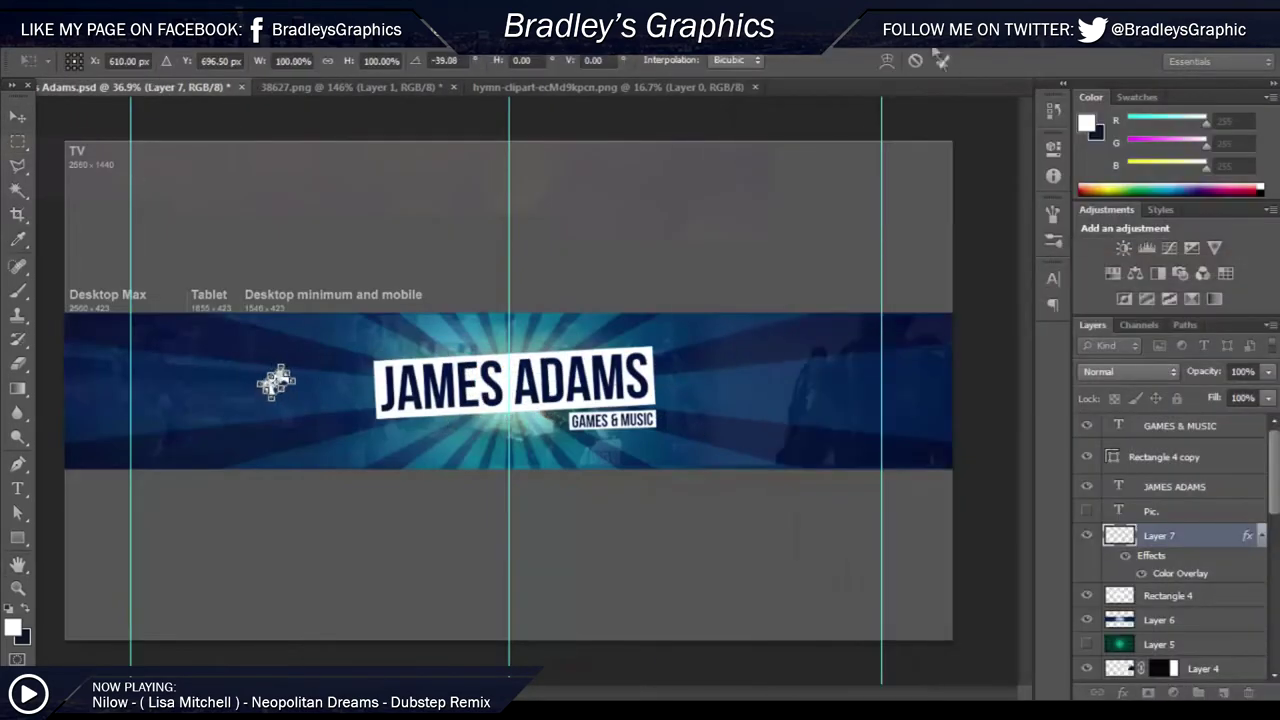
Step: Place the controller icon left of the title and a shrunken treble clef beside it
key(Return)
drag(276, 381, 367, 348)
click(17, 141)
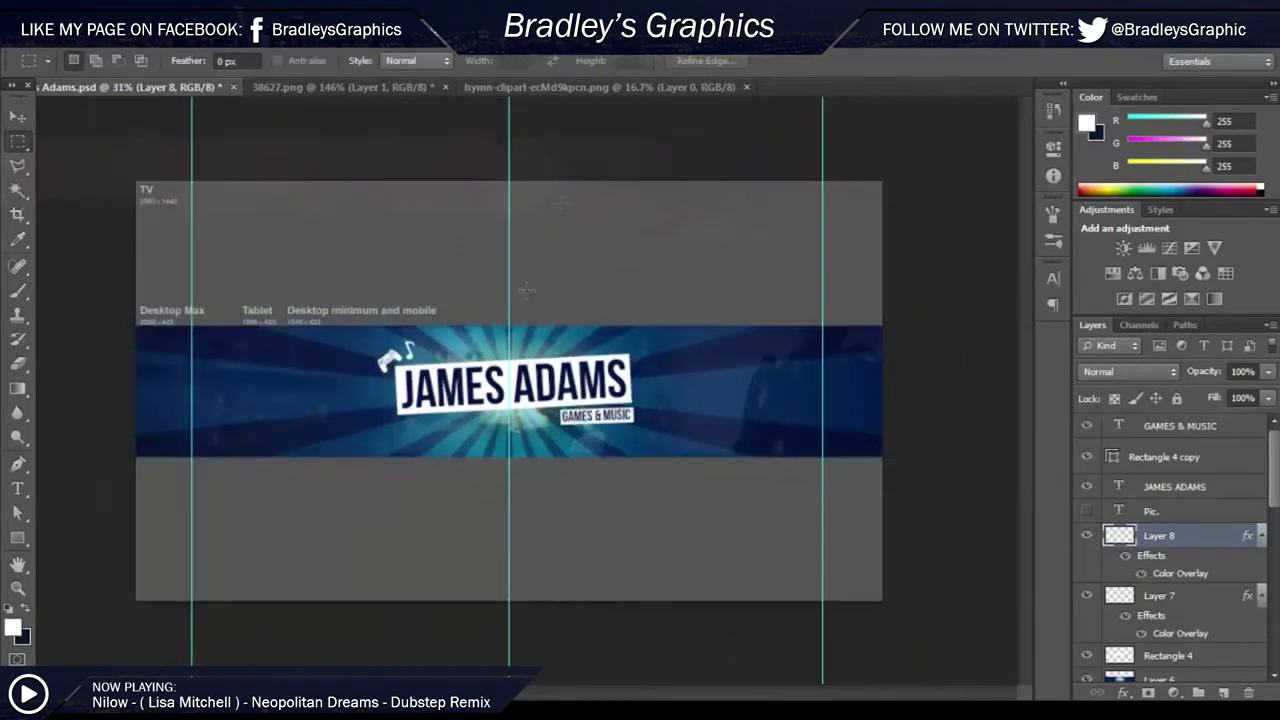
click(620, 91)
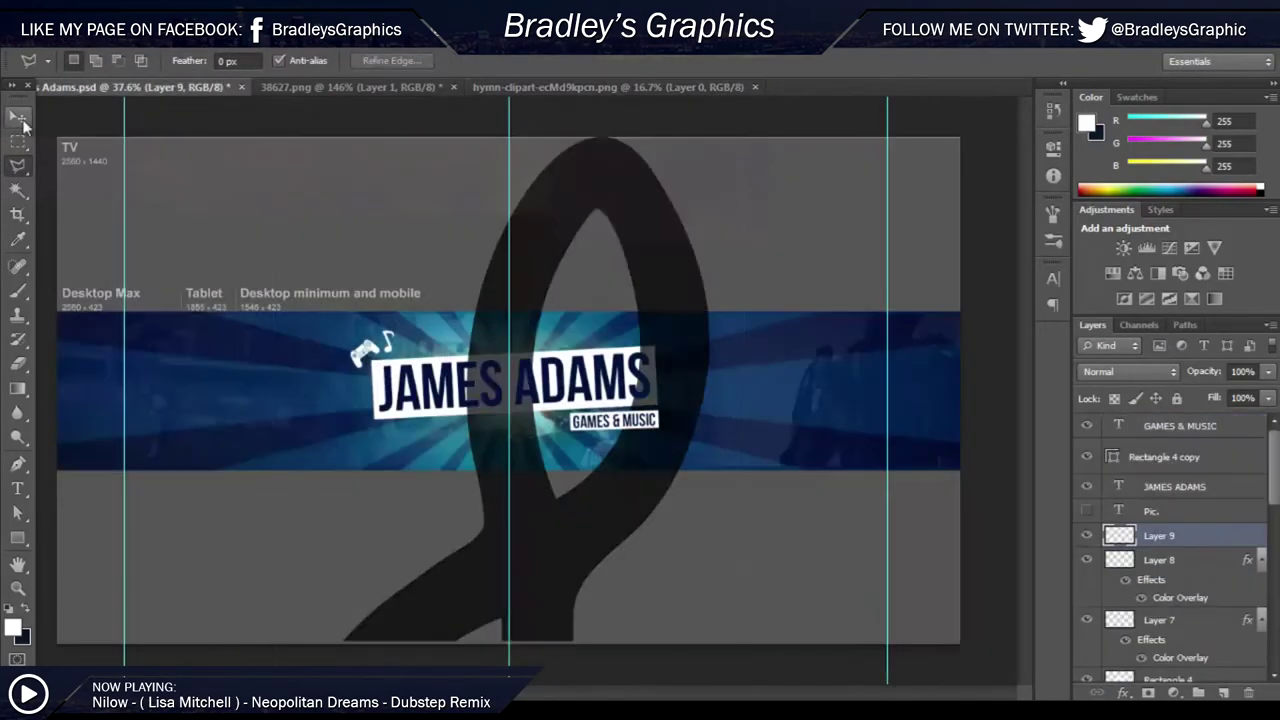
drag(765, 165, 287, 447)
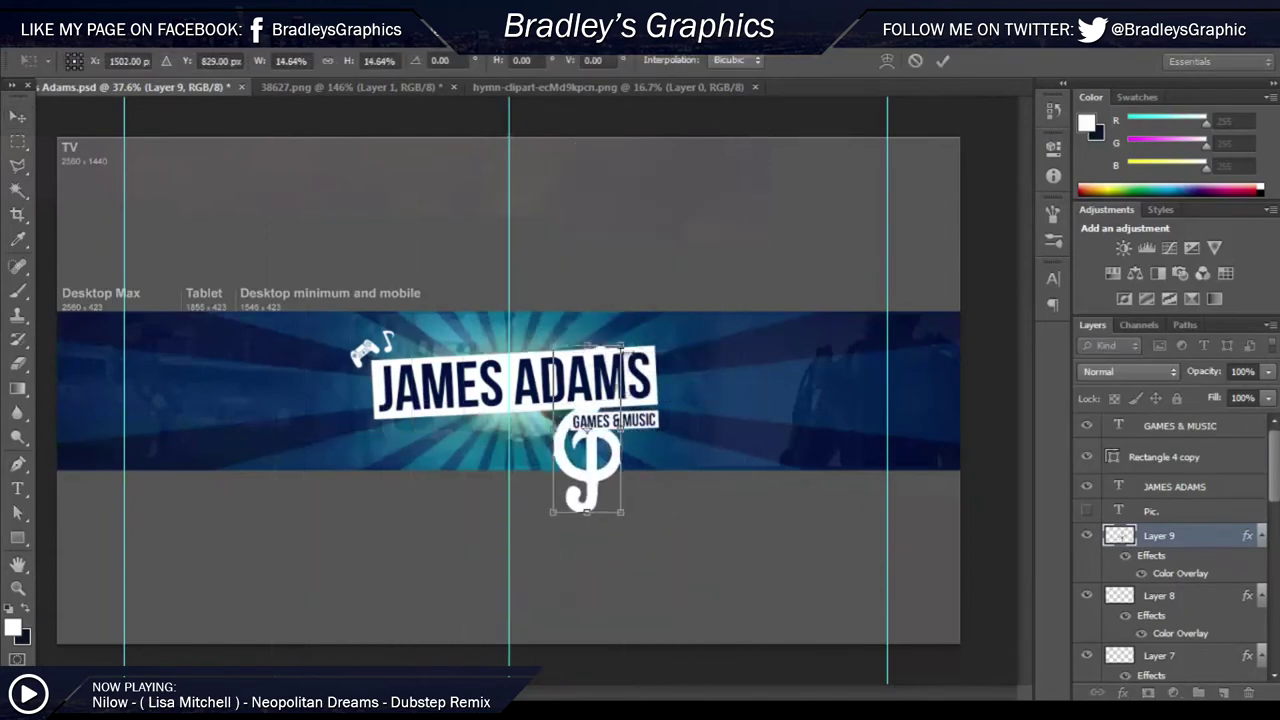
key(Return)
drag(286, 430, 330, 345)
key(Return)
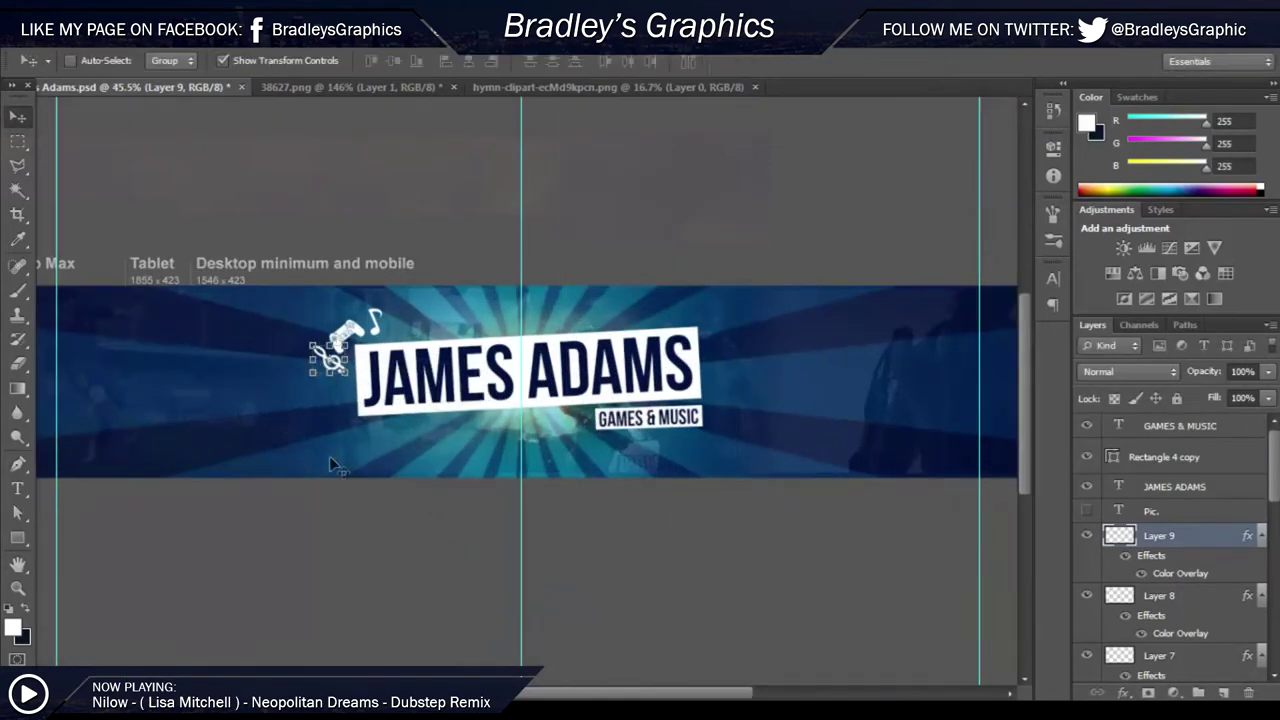
Step: Duplicate the treble clef icon, mirror and rotate it, and move it to the title's top-right
key(ctrl+minus)
key(m)
key(alt+bracketleft)
key(alt+bracketleft)
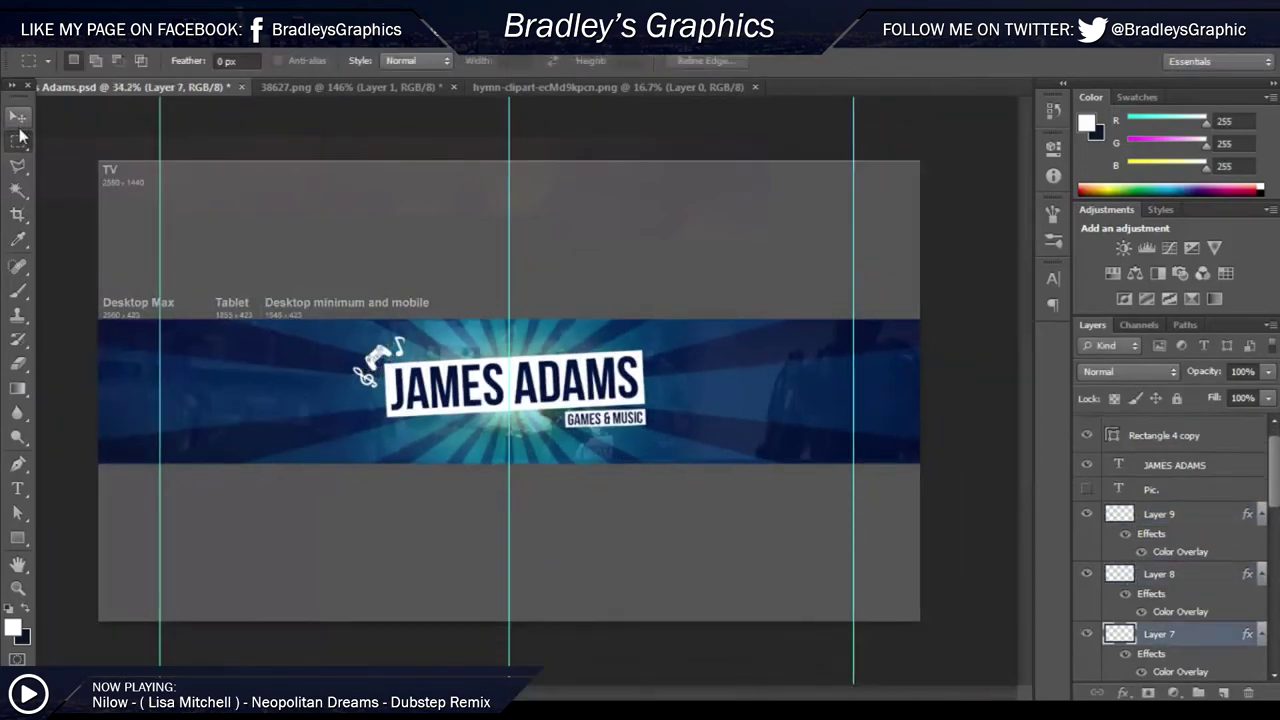
key(alt+bracketright)
key(alt+bracketright)
key(ctrl+j)
key(v)
key(ctrl+t)
key(Return)
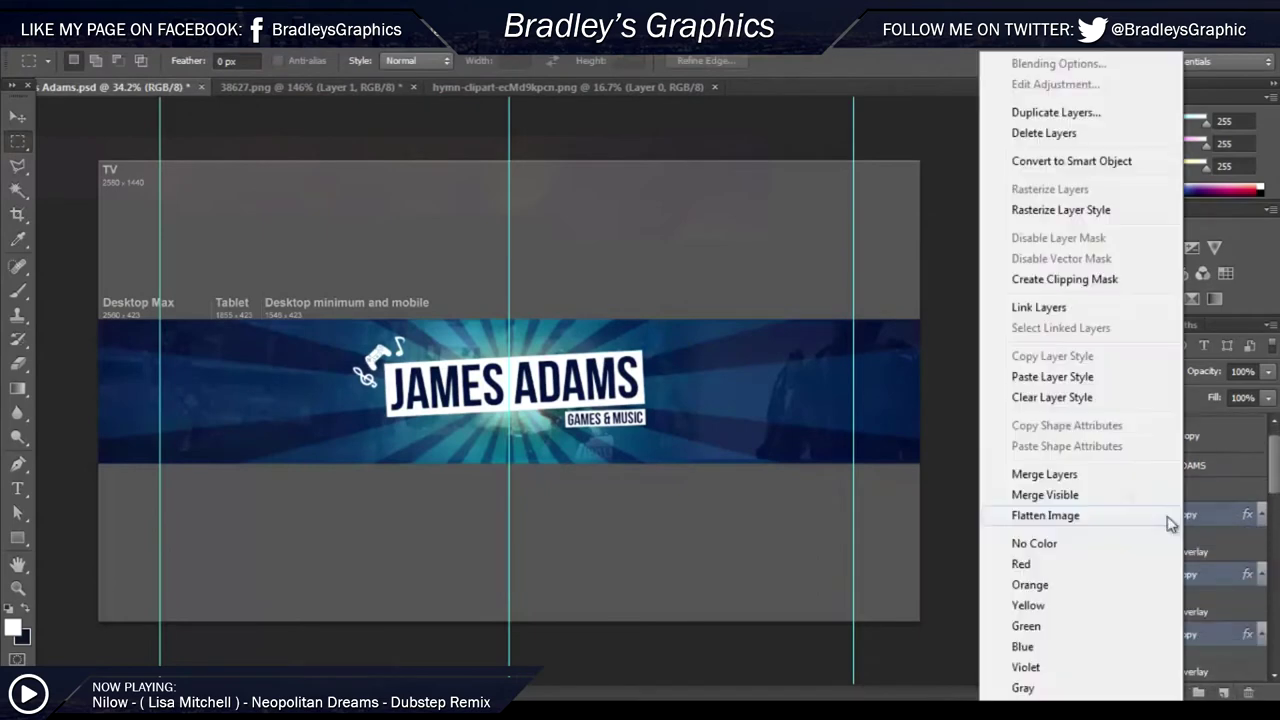
key(ctrl+t)
drag(704, 408, 706, 412)
click(944, 62)
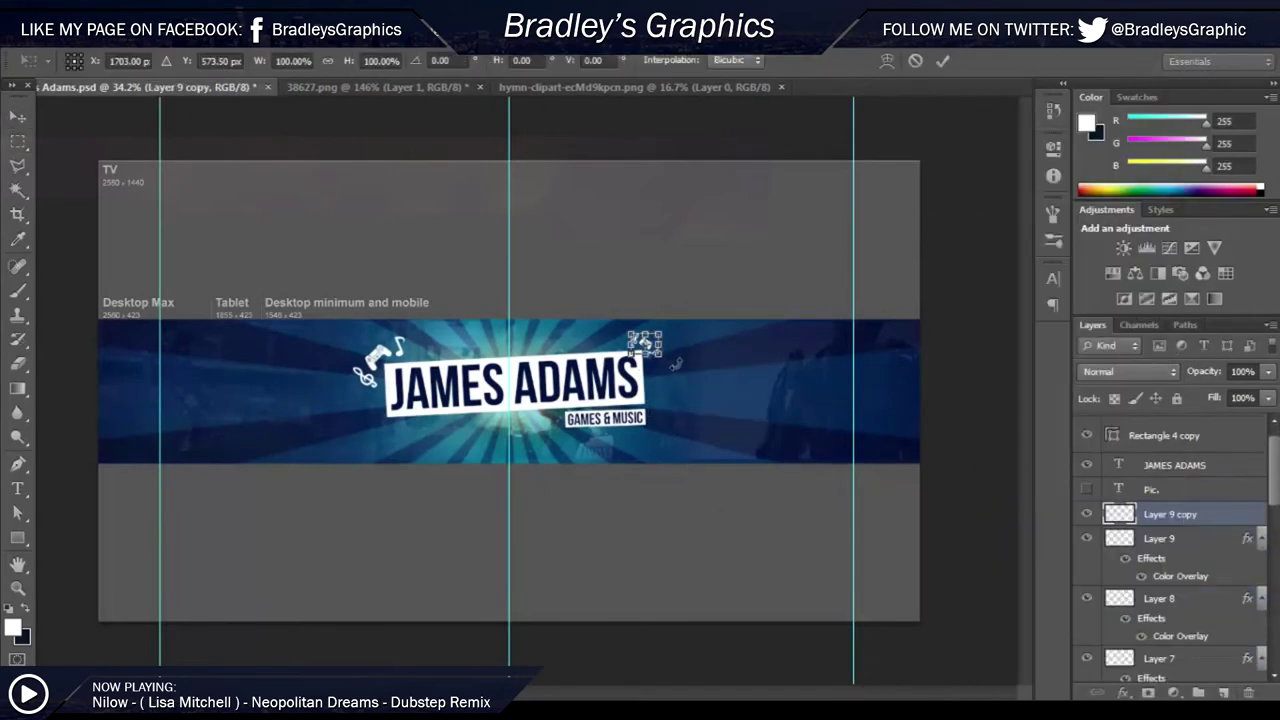
Step: Fade the copied icon to 50% opacity and duplicate the name title text layer
key(m)
key(v)
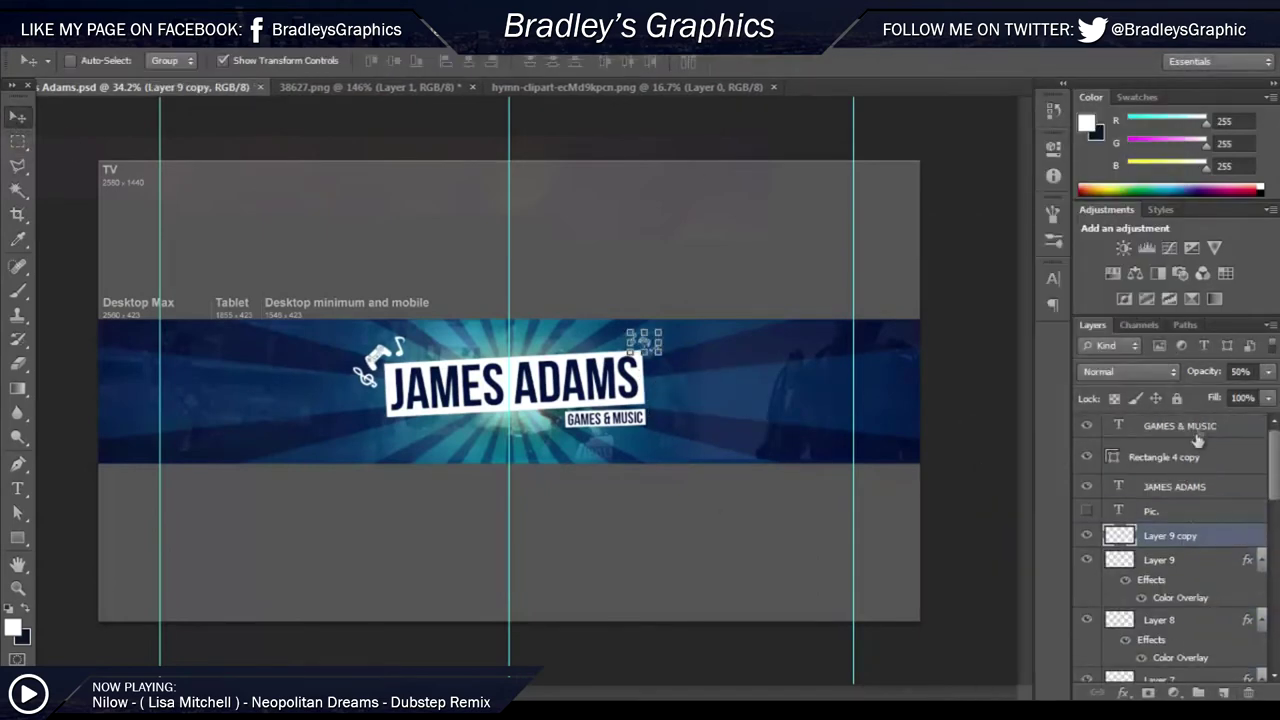
key(ctrl+j)
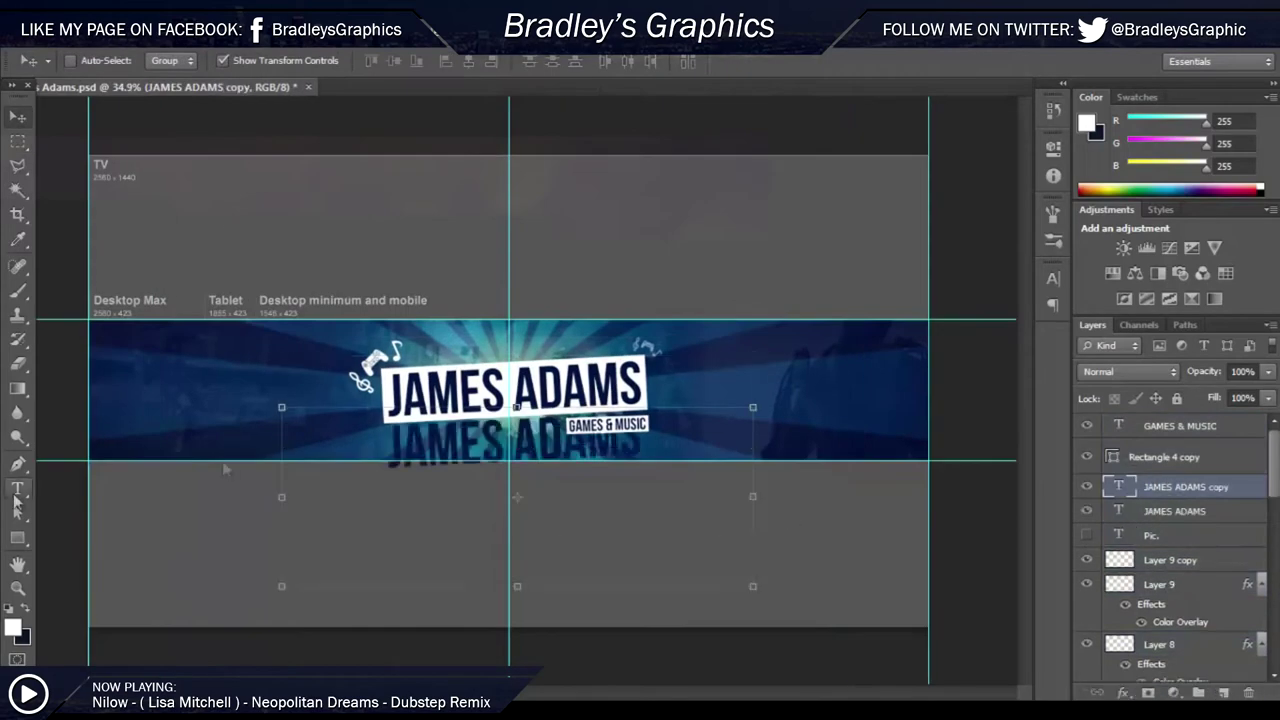
Step: Recolour the duplicated title text white and move it above the title
key(t)
click(601, 61)
key(Return)
key(ctrl+Return)
key(v)
drag(606, 498, 606, 428)
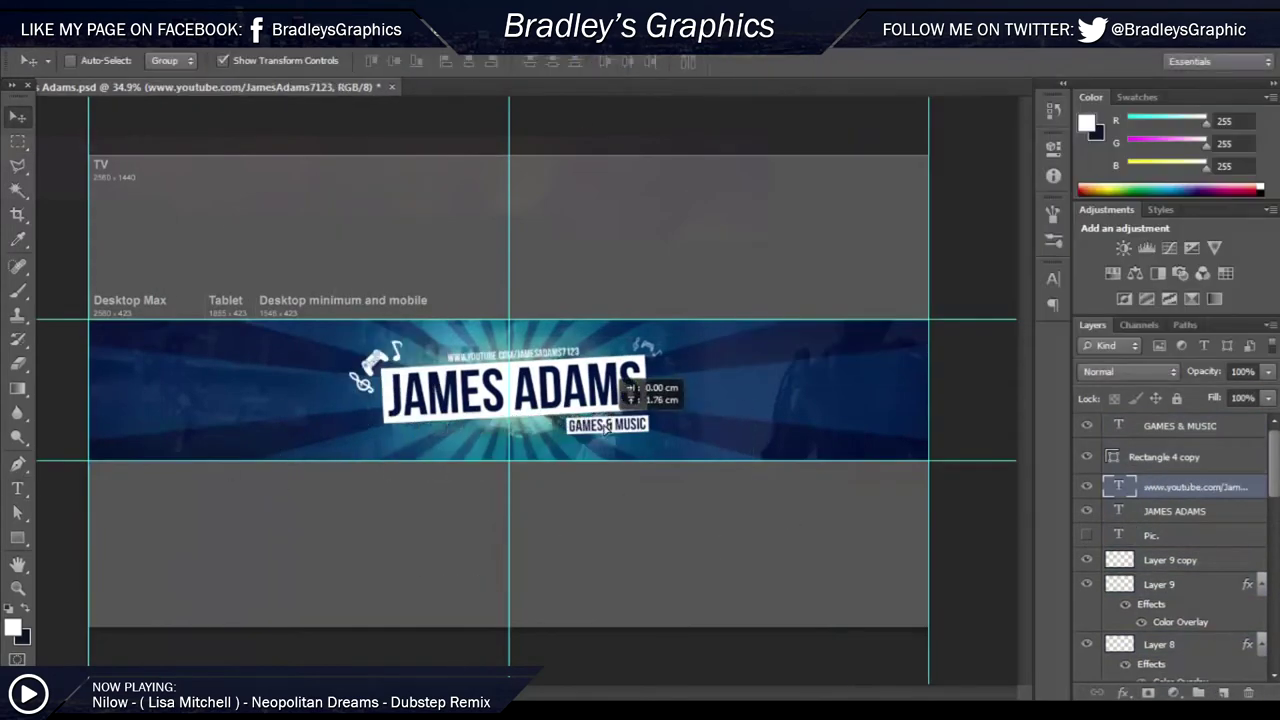
Step: Set the URL text to Gotham Thin and nudge it slightly right
key(t)
double_click(560, 346)
click(200, 61)
scroll(200, 360, down, 10)
click(150, 517)
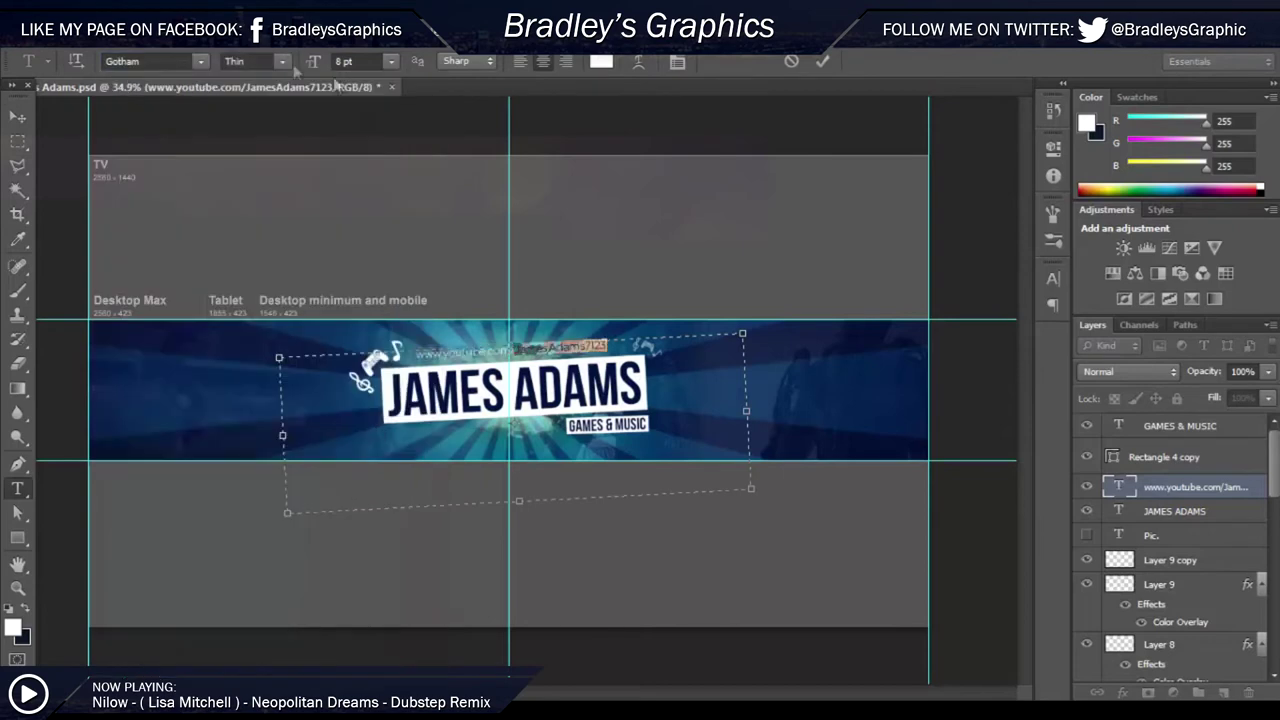
click(822, 61)
key(v)
drag(597, 424, 655, 428)
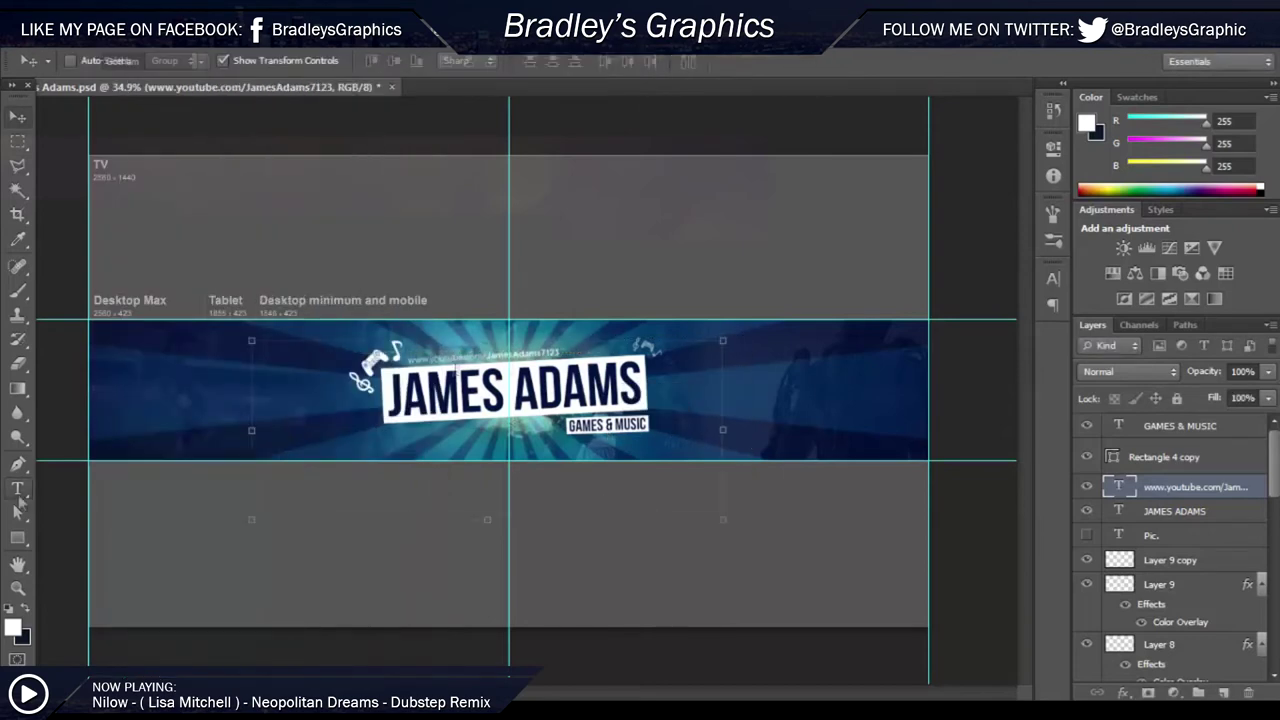
Step: Make the channel-name part of the URL bold, then start a text box at the banner's left
key(t)
click(255, 61)
click(260, 197)
drag(486, 354, 560, 354)
click(255, 61)
click(260, 230)
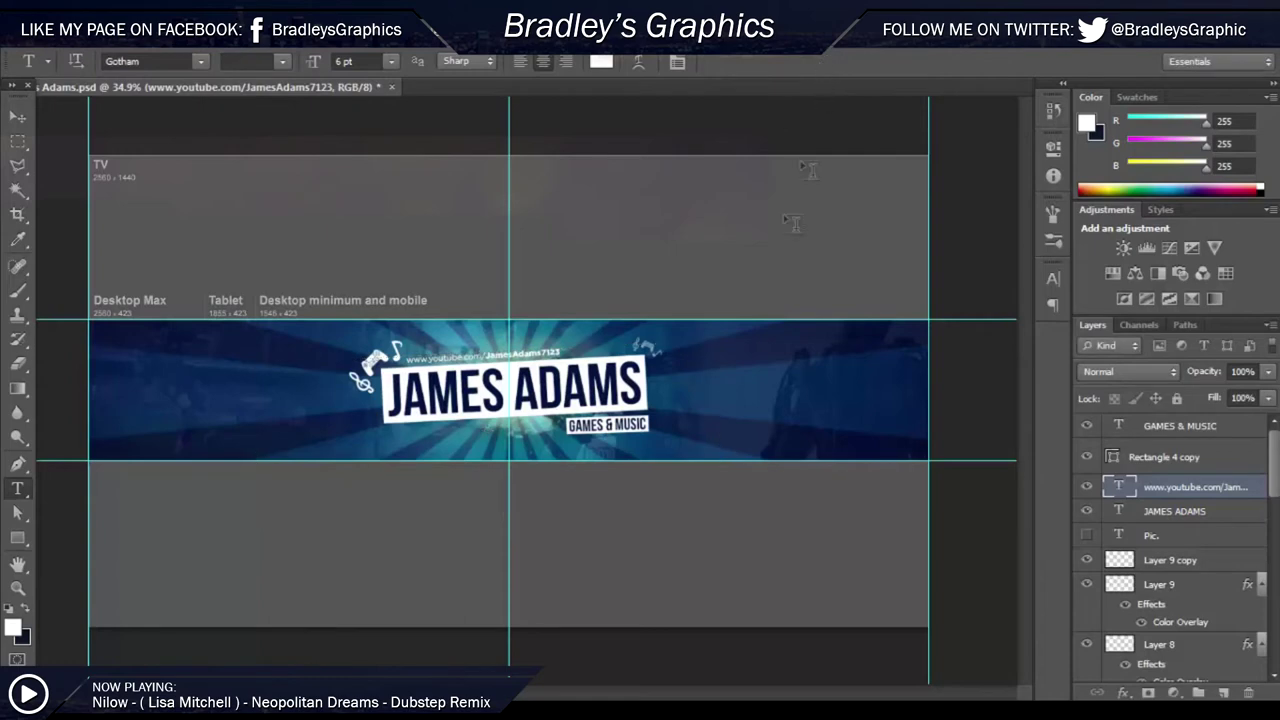
click(17, 116)
key(t)
drag(92, 348, 390, 434)
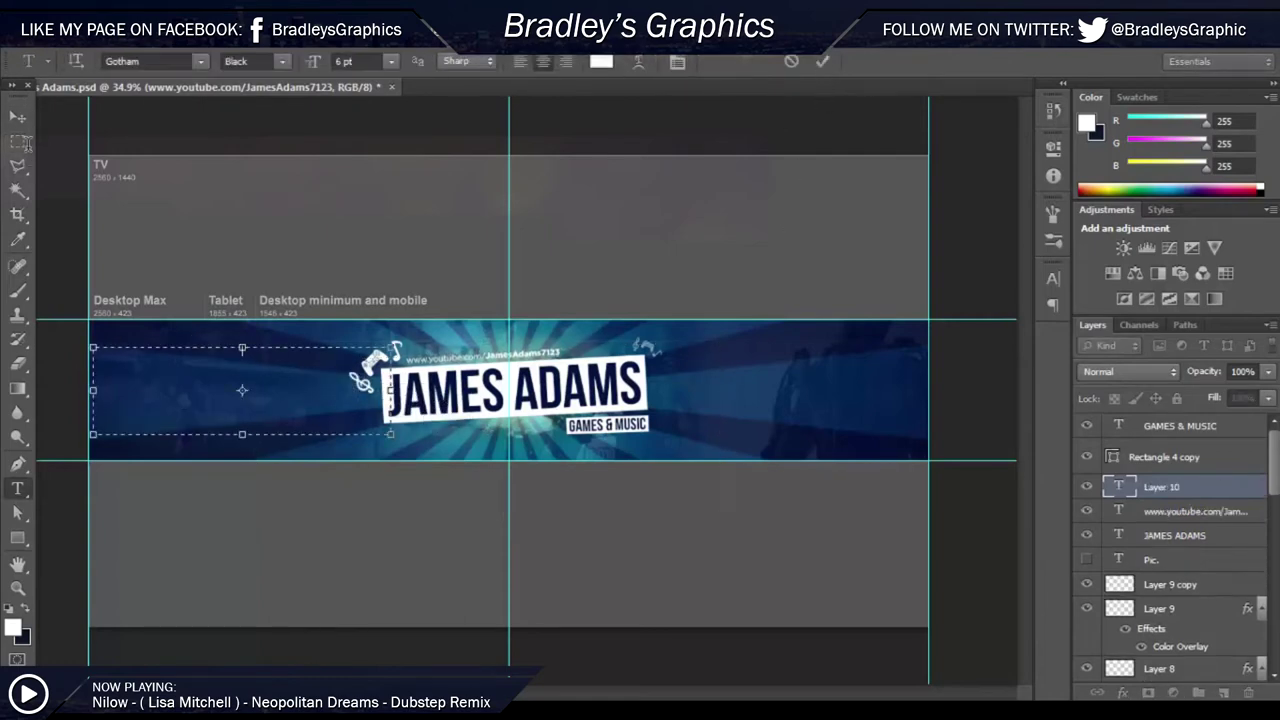
Step: Commit the Facebook URL, move it to the banner's right side, and duplicate it for Twitter
key(ctrl+Return)
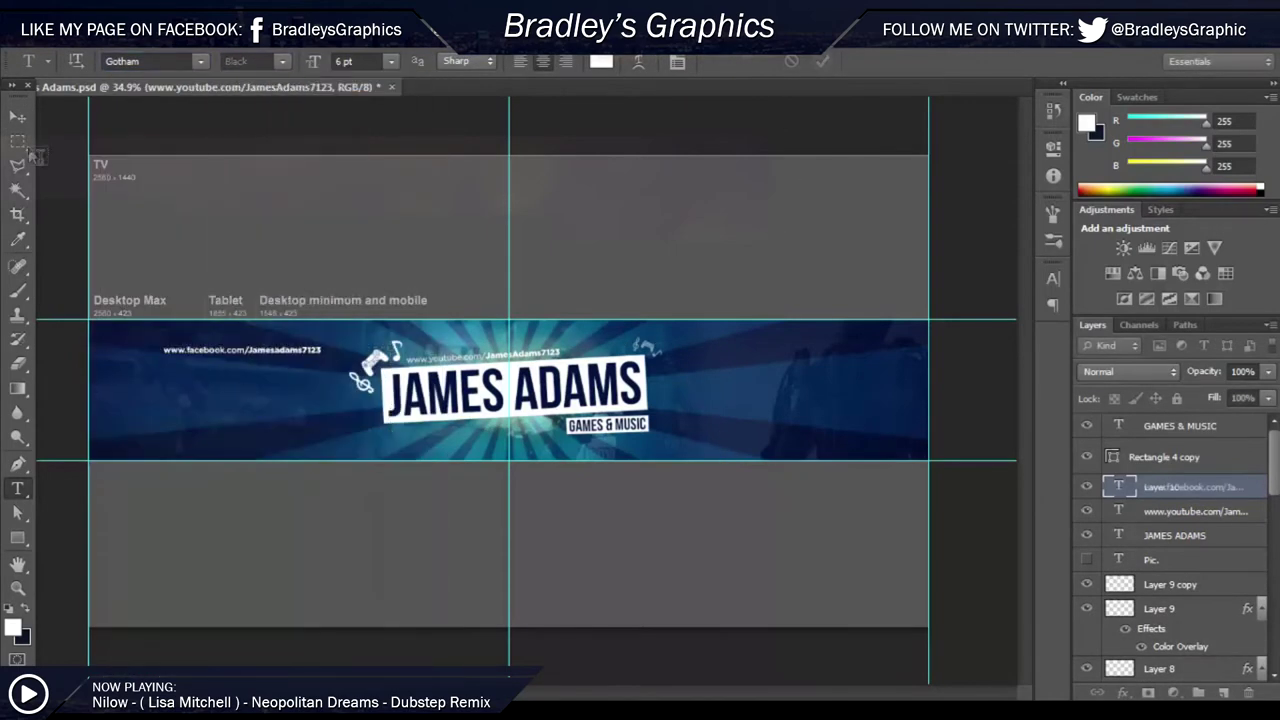
key(v)
drag(312, 354, 865, 380)
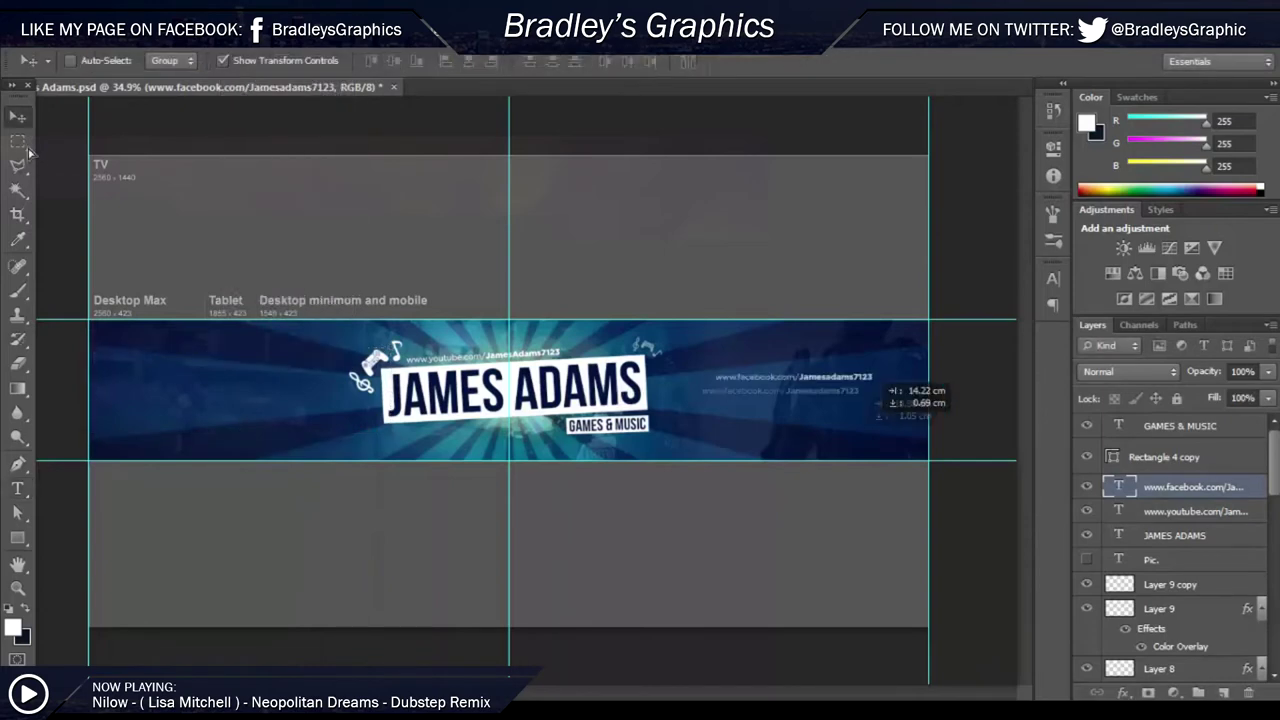
key(ctrl+j)
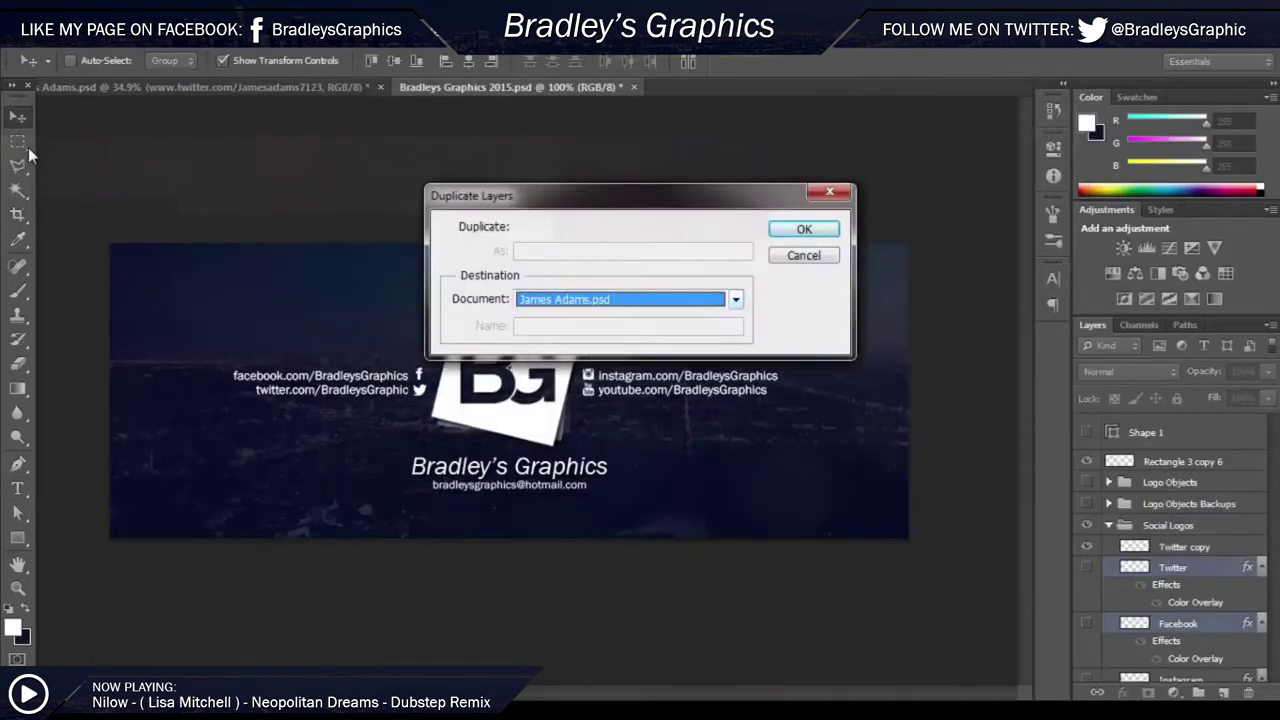
key(Return)
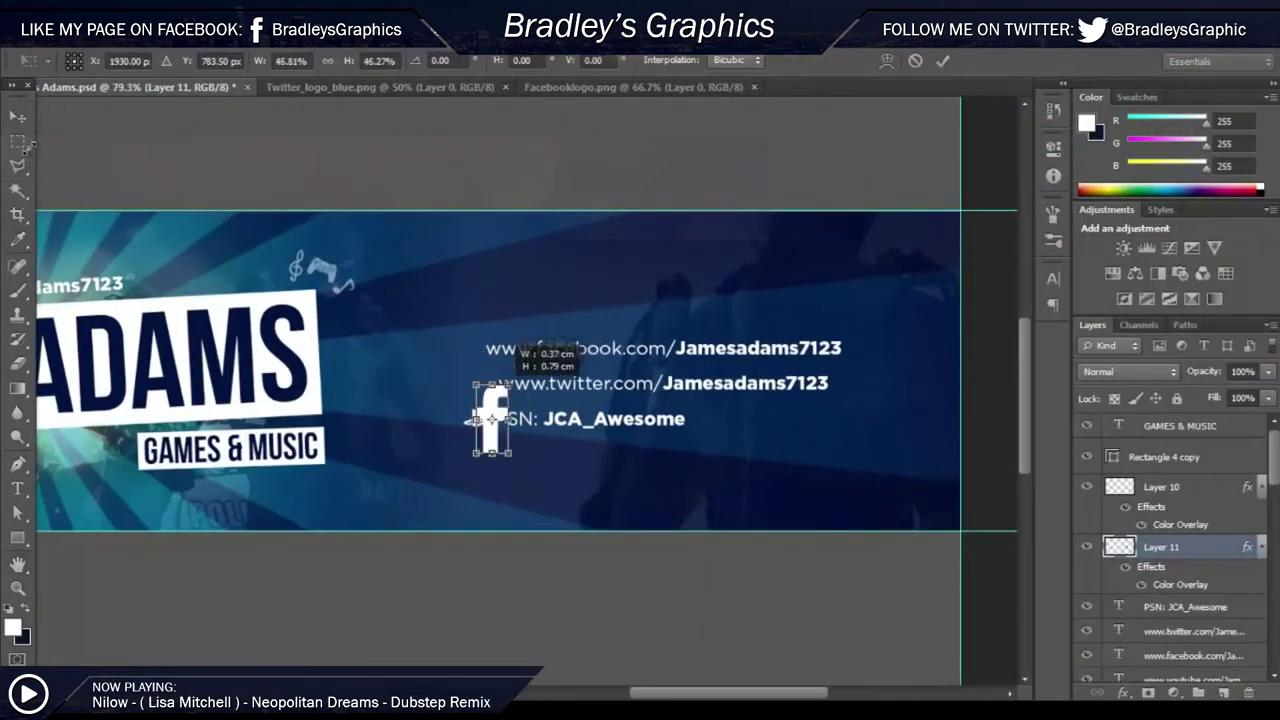
Step: Scroll up over the banner while placing the PSN line and social icons
scroll(517, 433, up, 3)
scroll(517, 433, up, 2)
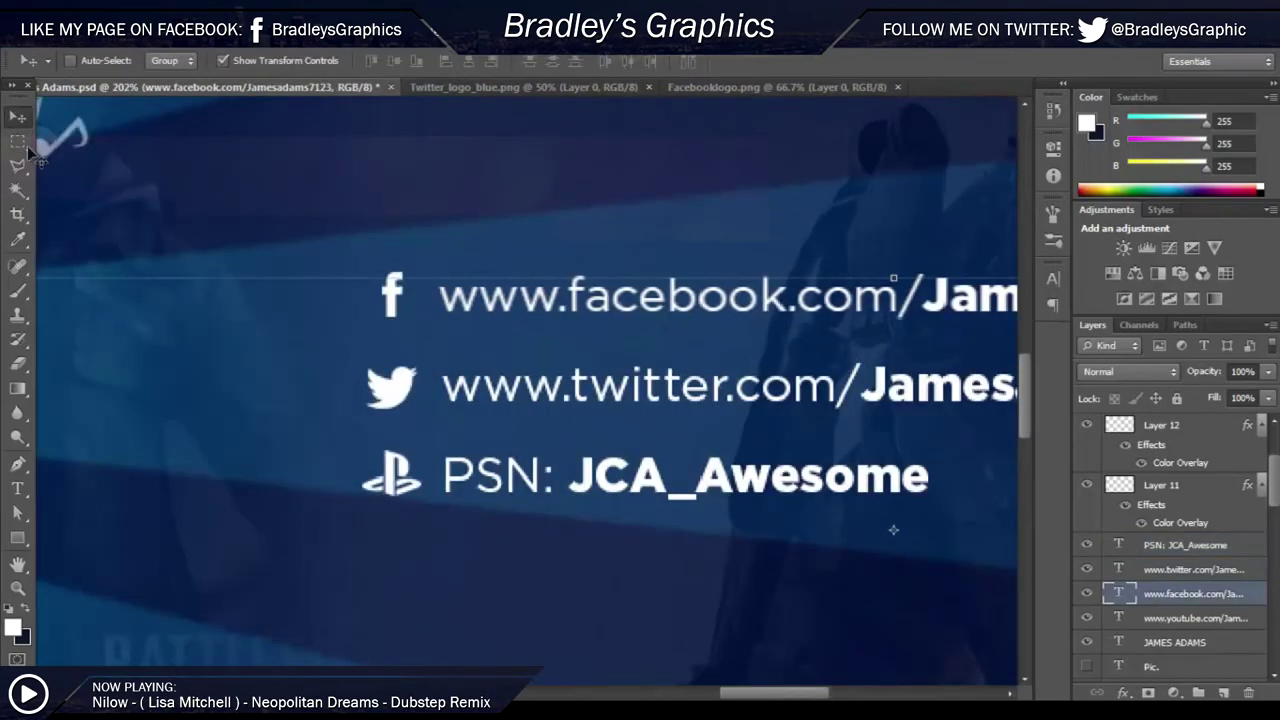
Step: Select an area of the banner, pick a slightly darker navy overlay, and confirm the rotation
click(20, 143)
drag(313, 213, 438, 572)
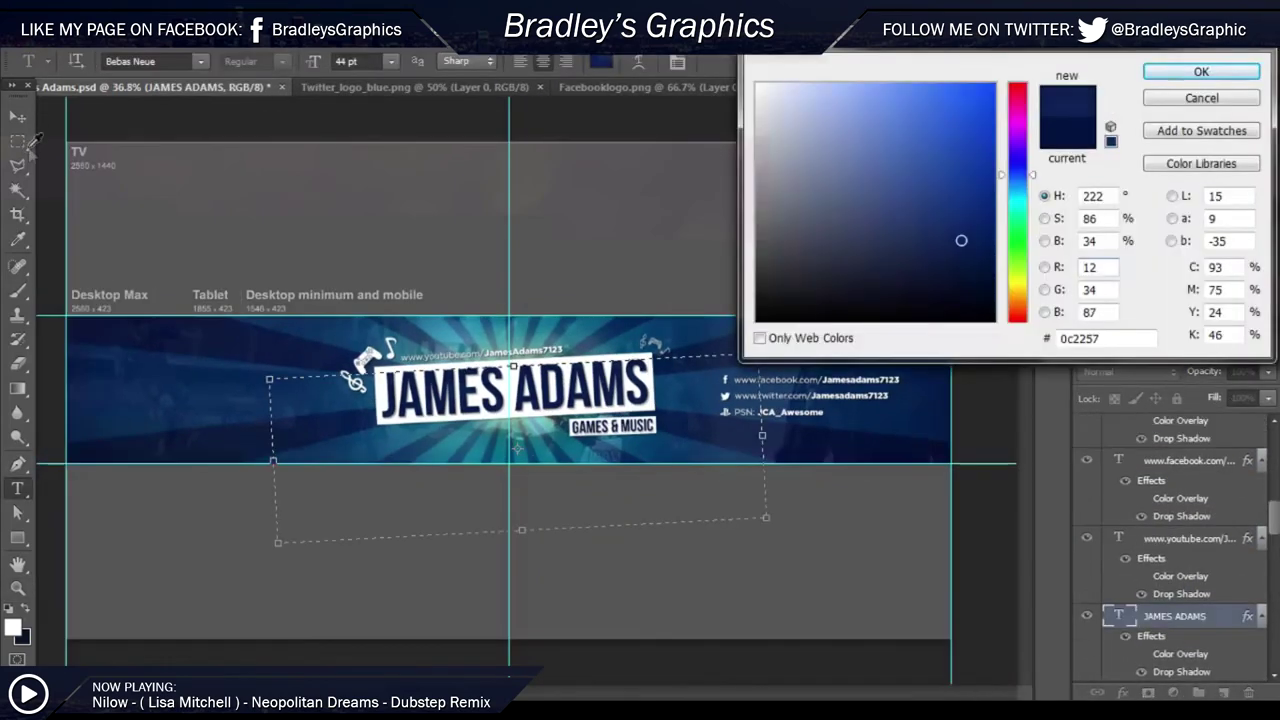
drag(961, 240, 942, 255)
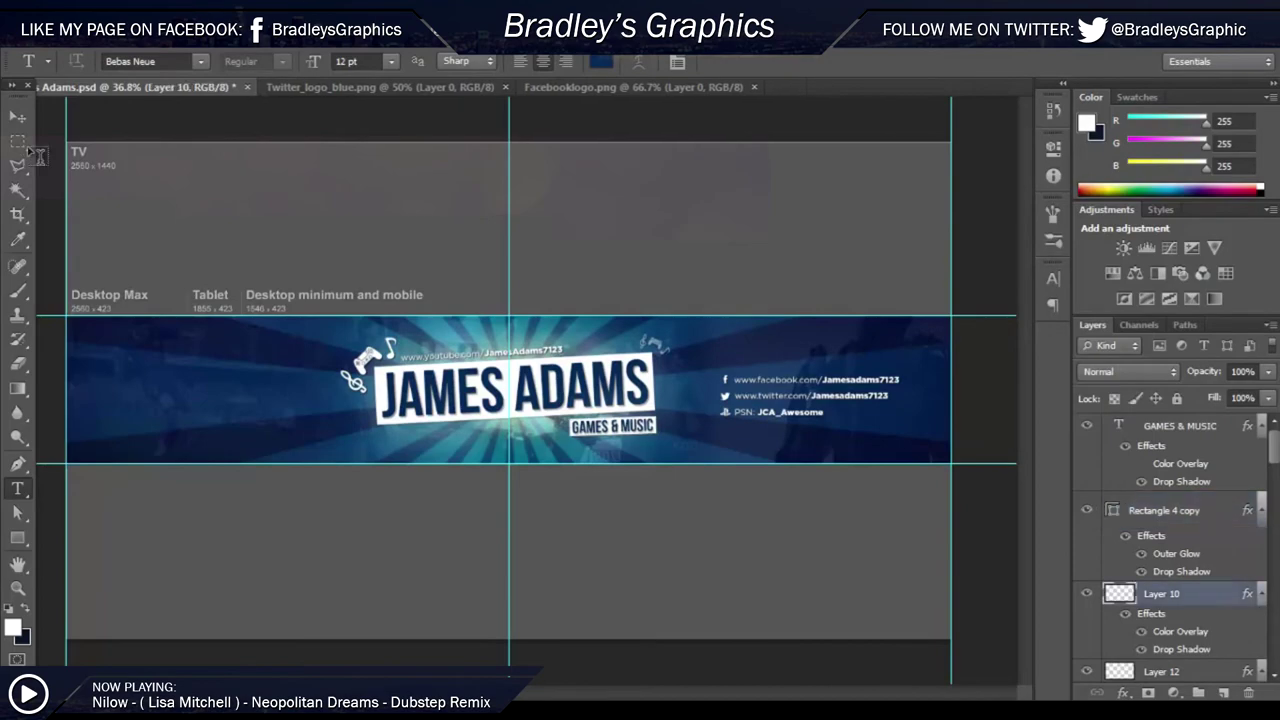
key(Return)
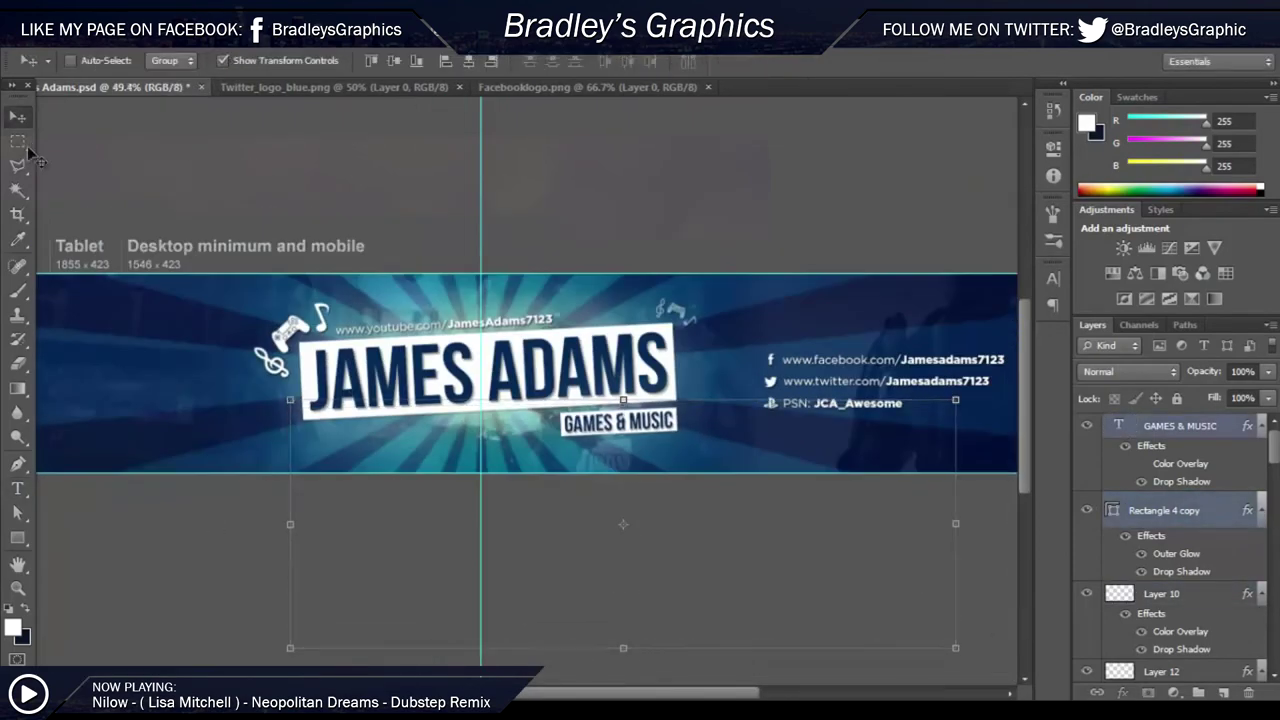
Step: Add the small 'Designed By' credit at the bottom-left in a Light weight
click(22, 142)
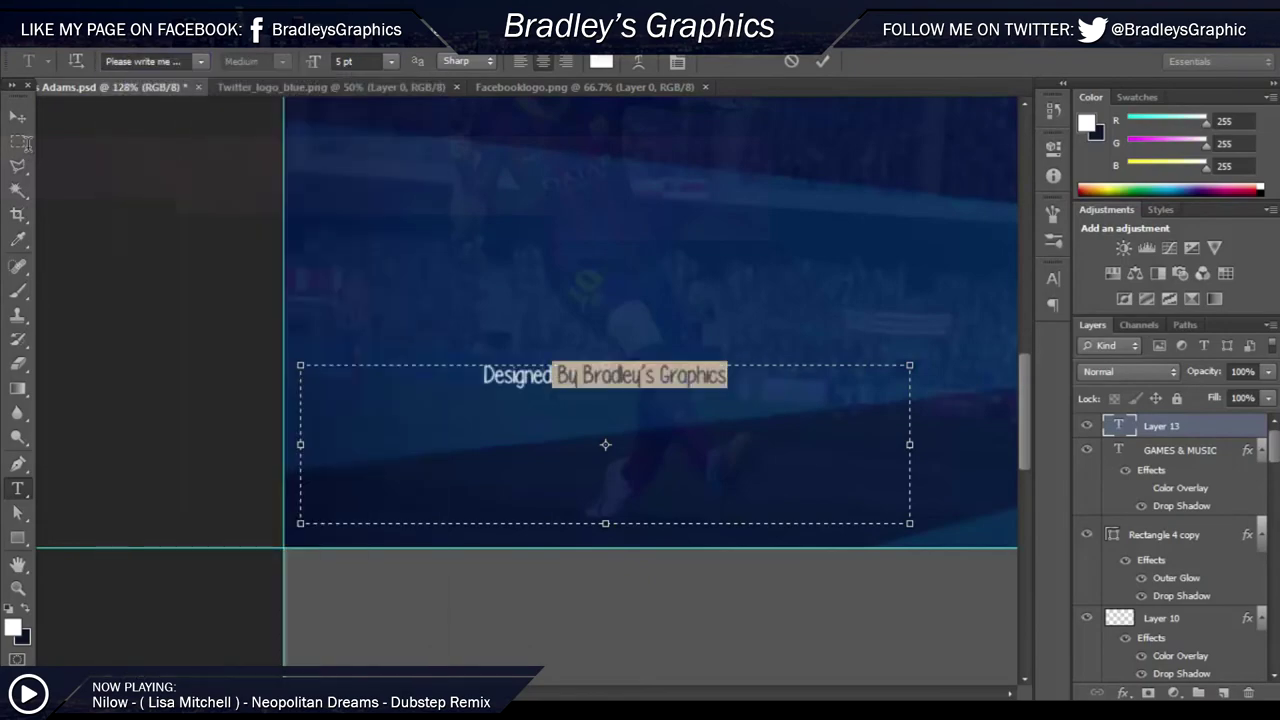
key(Up)
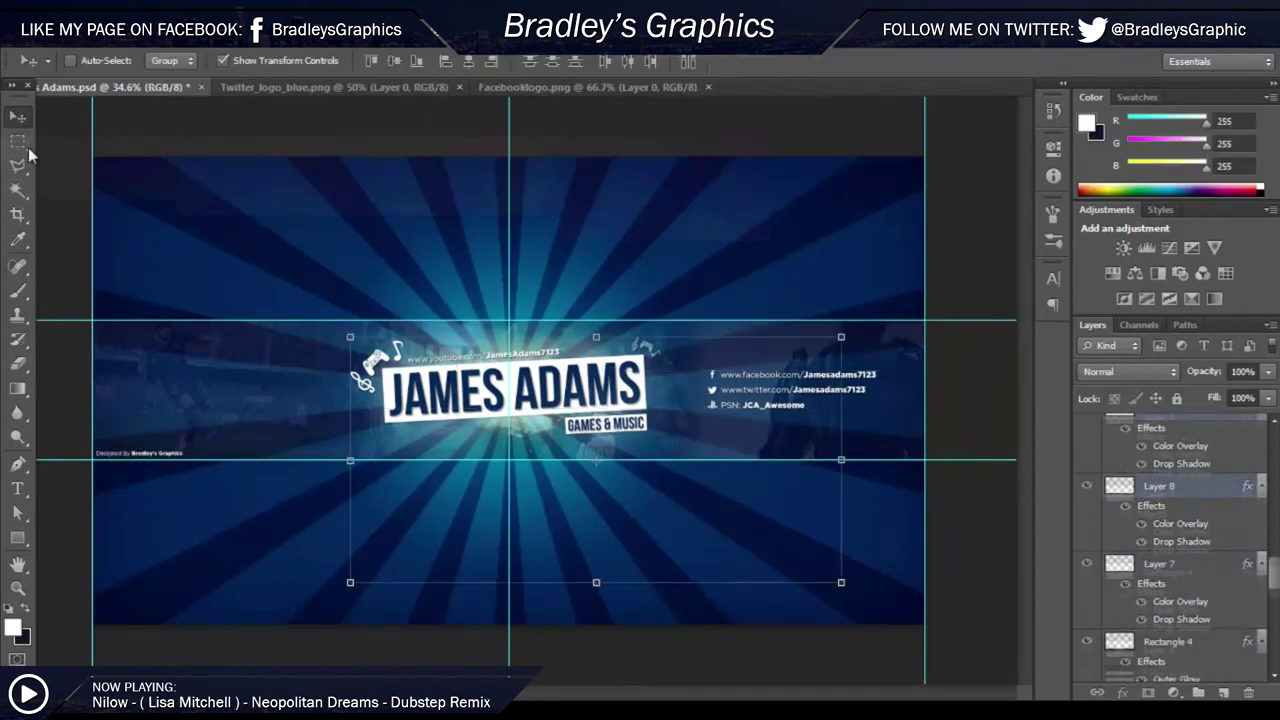
Step: Paste the Acidic Gaming logo into a new clipboard-sized document and delete its outer border
key(ctrl+n)
key(Return)
key(ctrl+v)
key(m)
drag(213, 263, 793, 507)
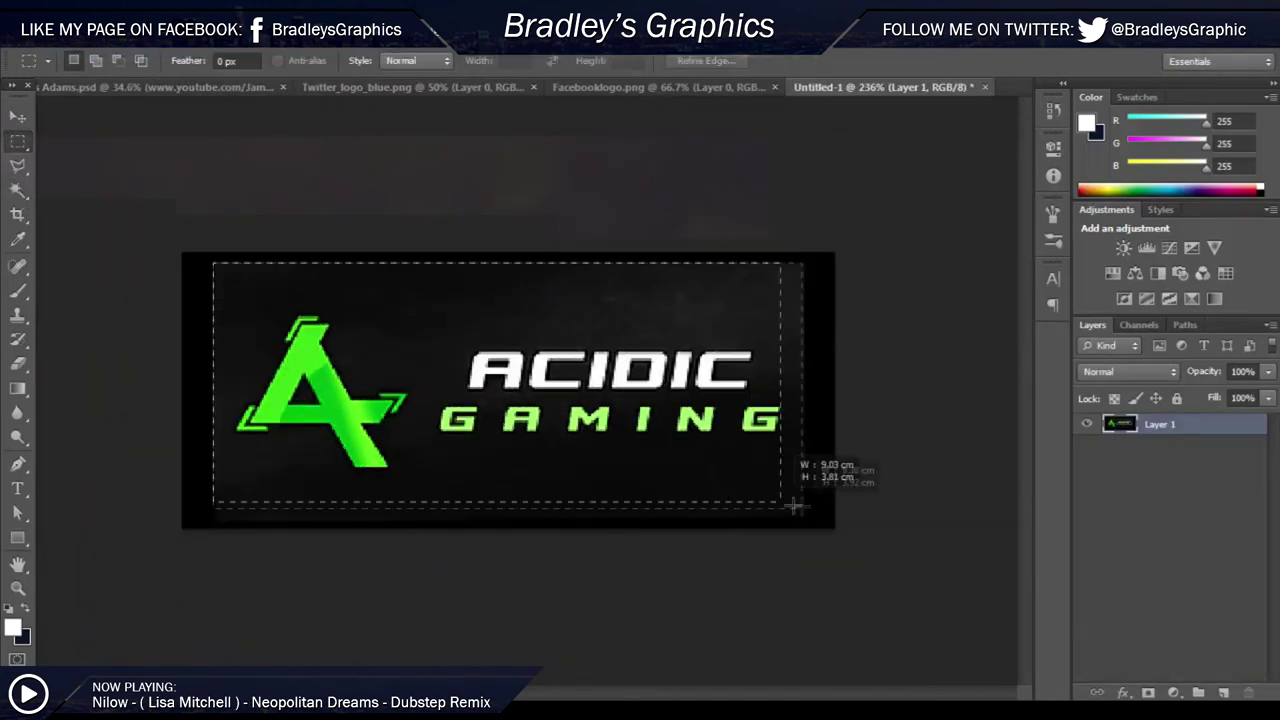
right_click(780, 86)
click(829, 120)
key(Delete)
Step: Select the black background by colour and copy the logo onto its own layer, hiding the original
click(986, 157)
key(Delete)
key(ctrl+z)
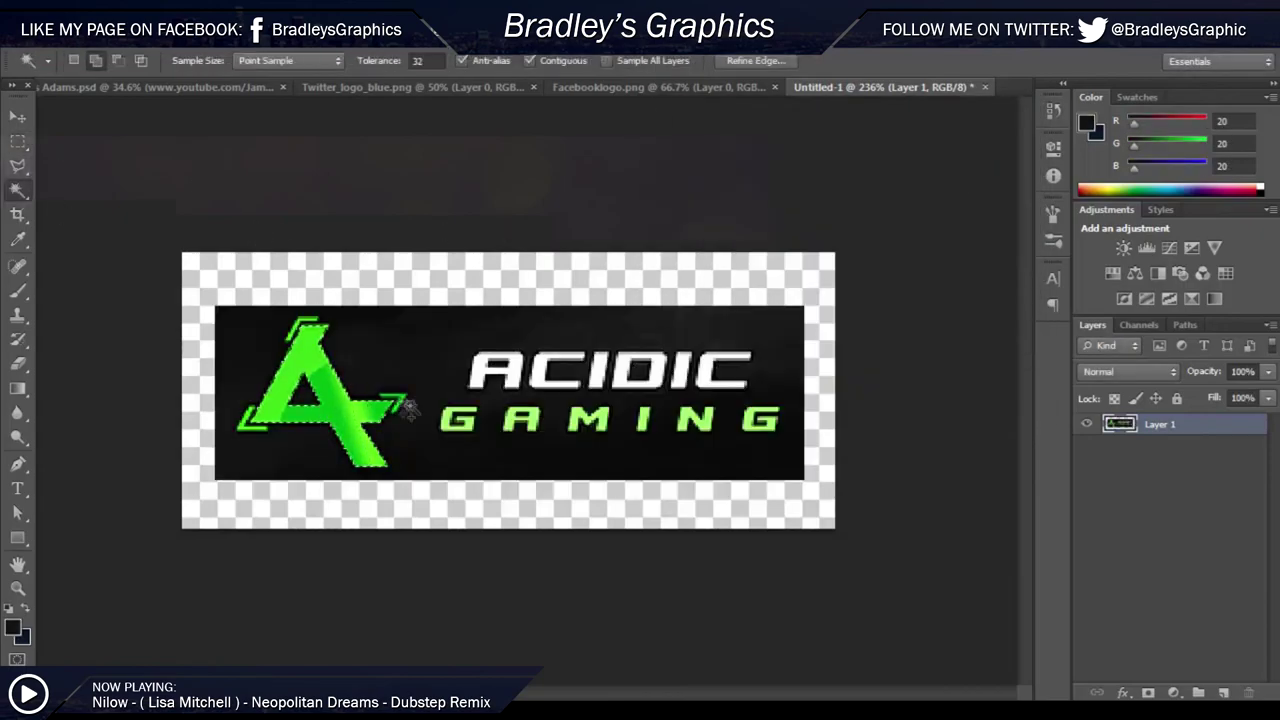
scroll(410, 405, up, 3)
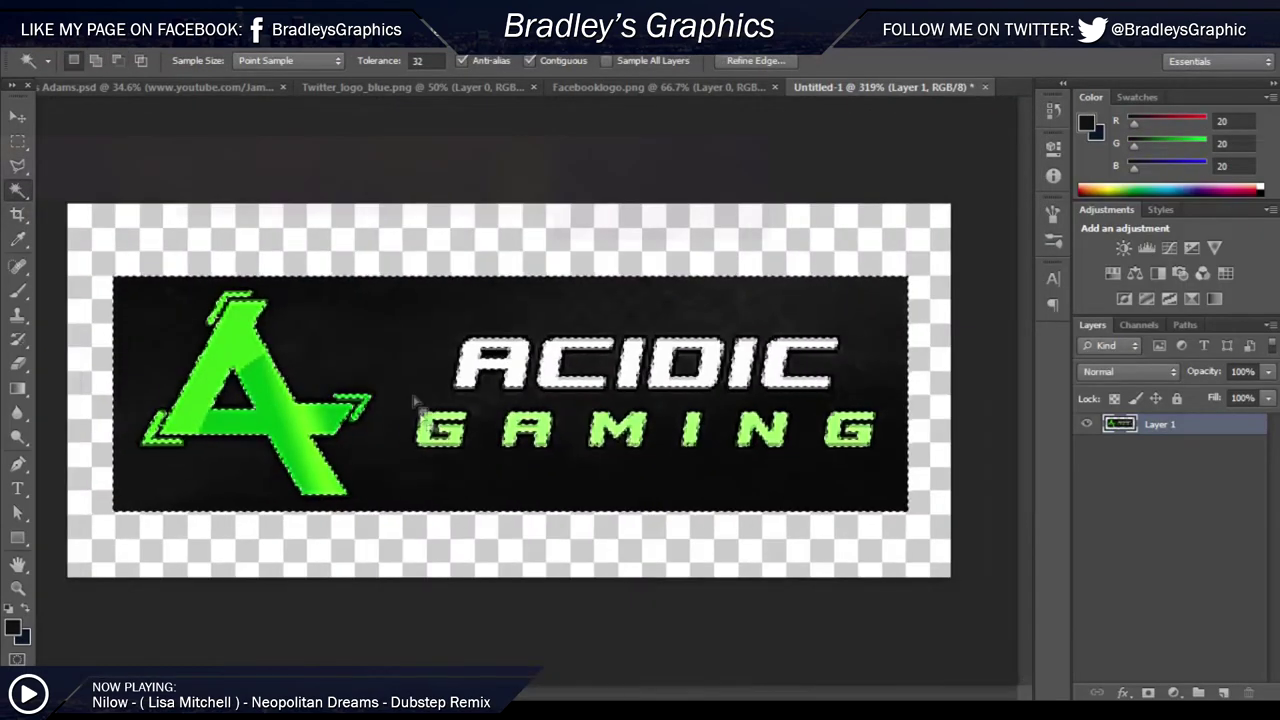
key(ctrl+j)
click(1086, 445)
Step: Deselect and erase stray pixels around the isolated logo
click(250, 38)
click(270, 95)
key(e)
scroll(531, 507, up, 2)
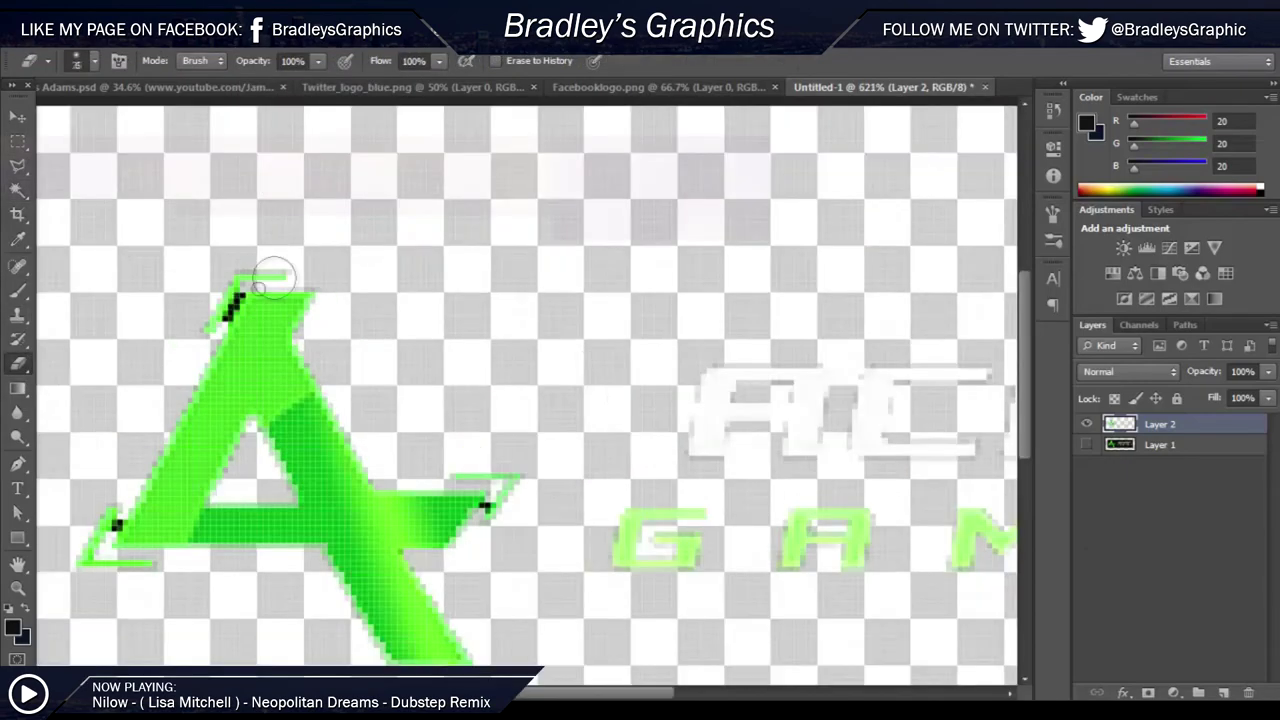
scroll(531, 507, up, 2)
scroll(531, 507, up, 2)
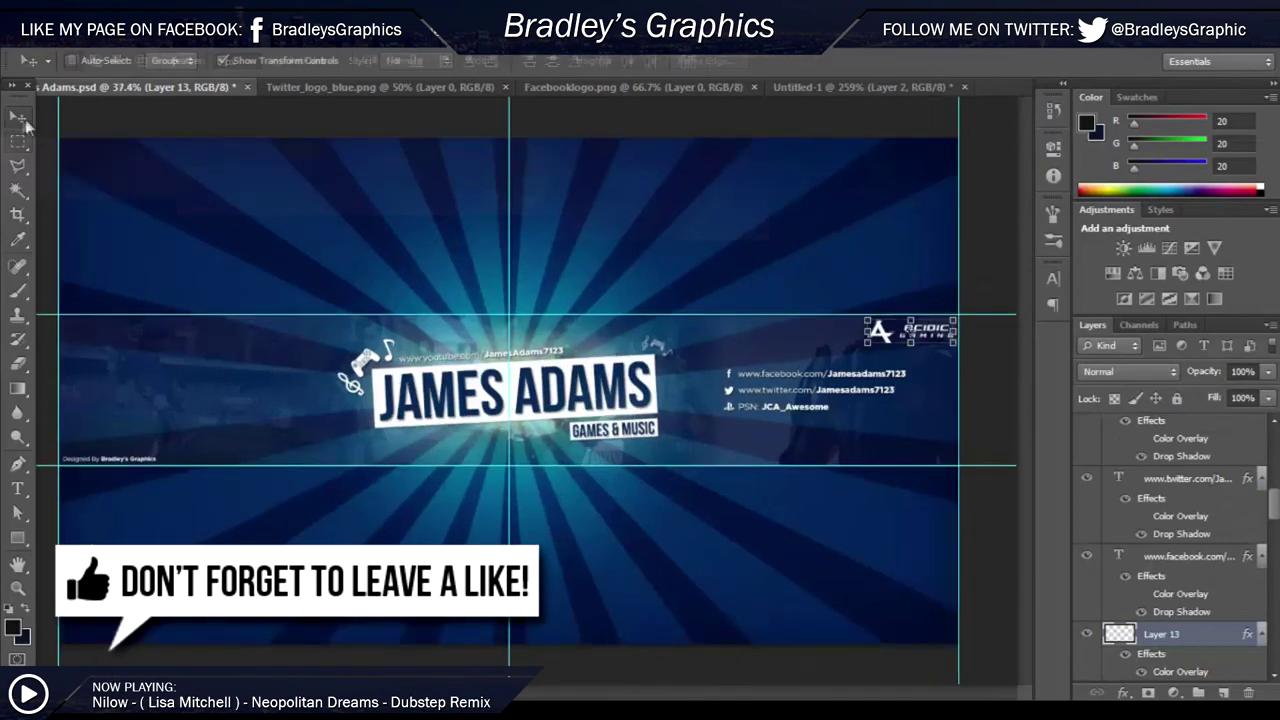
Step: Duplicate the sponsor logo and shrink the copy into place below the PSN line
key(m)
key(ctrl+j)
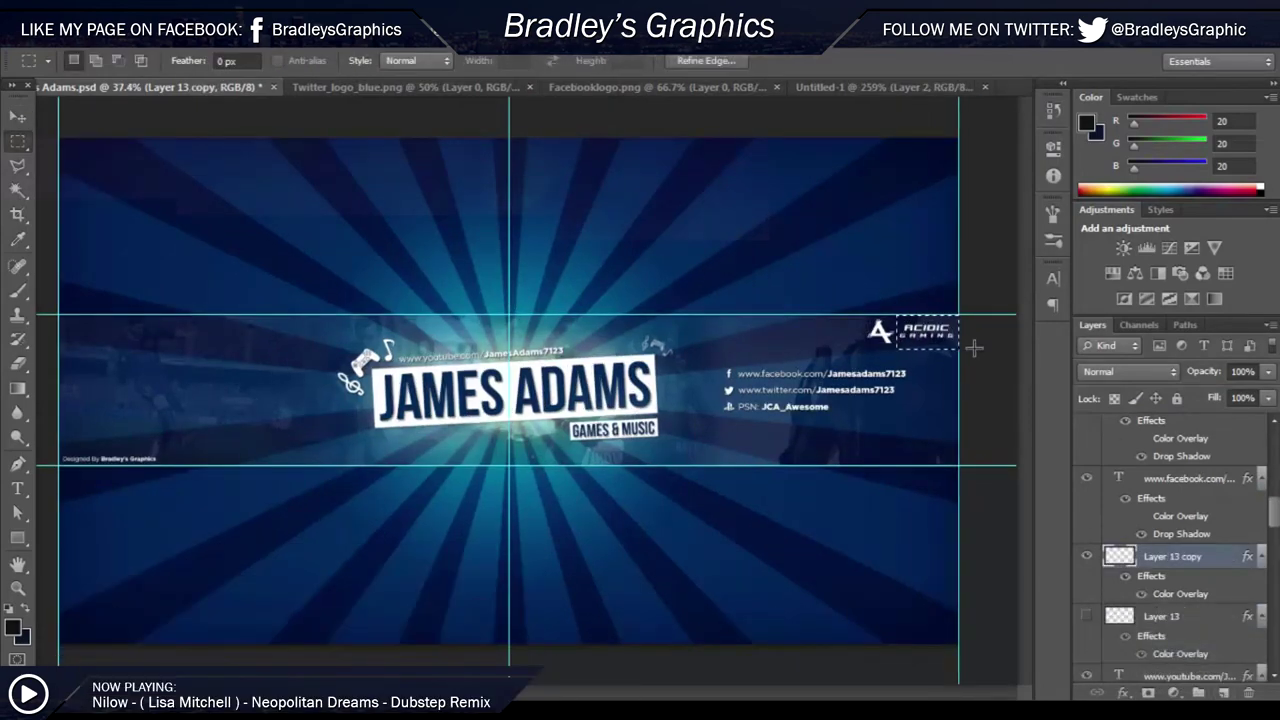
scroll(974, 348, up, 5)
key(ctrl+t)
drag(829, 320, 593, 483)
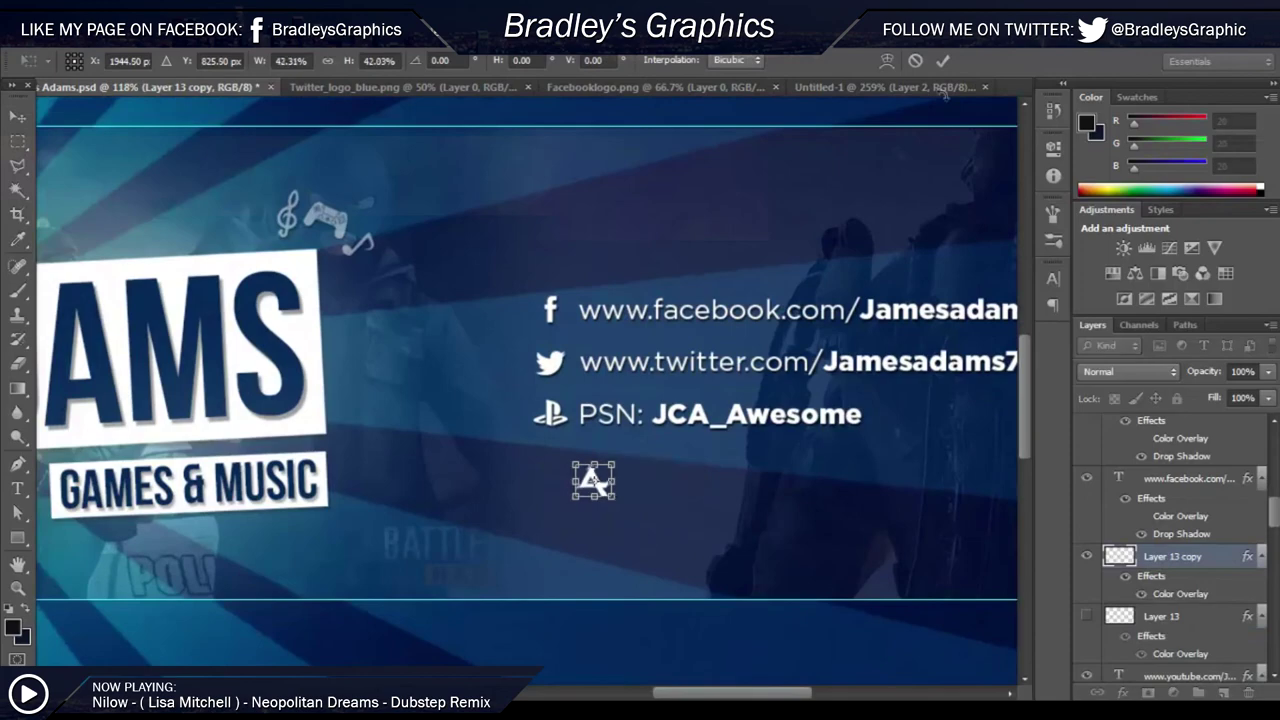
scroll(634, 478, up, 3)
scroll(641, 492, down, 4)
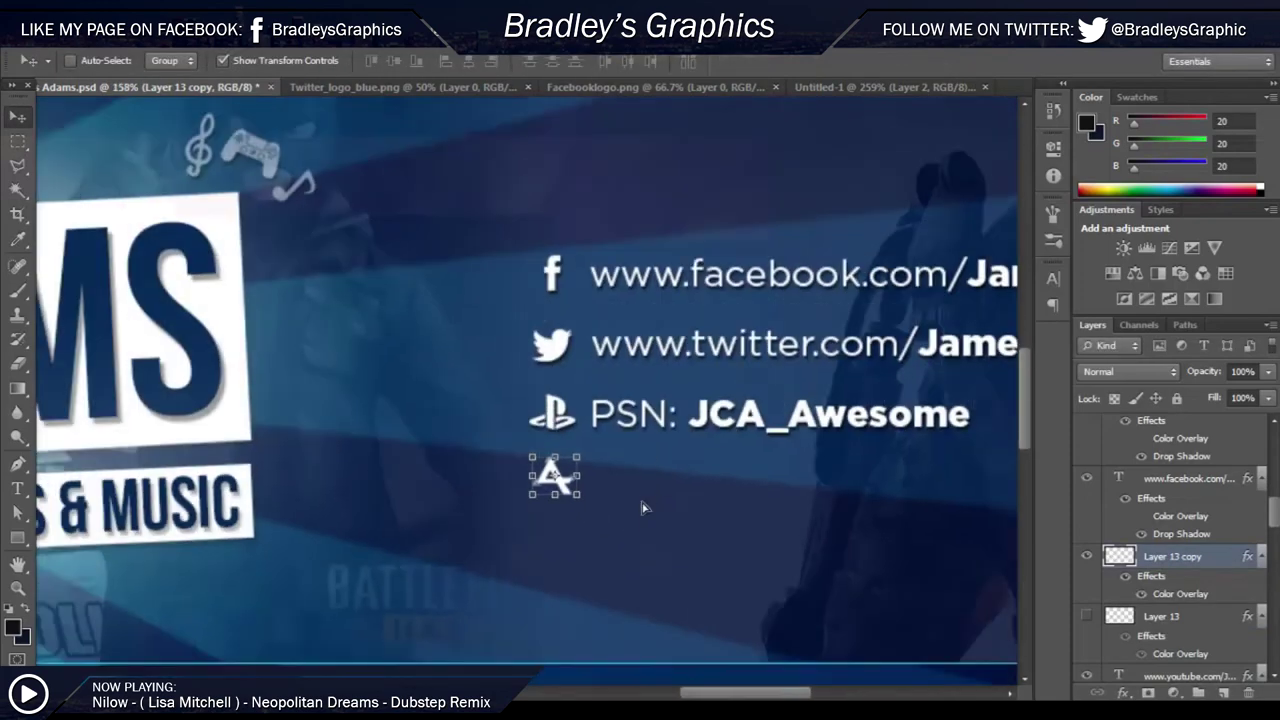
scroll(1192, 488, down, 3)
scroll(1192, 488, up, 3)
Step: Make JCA10 bold and add '10% OFF!' to the discount line
key(m)
scroll(237, 285, down, 5)
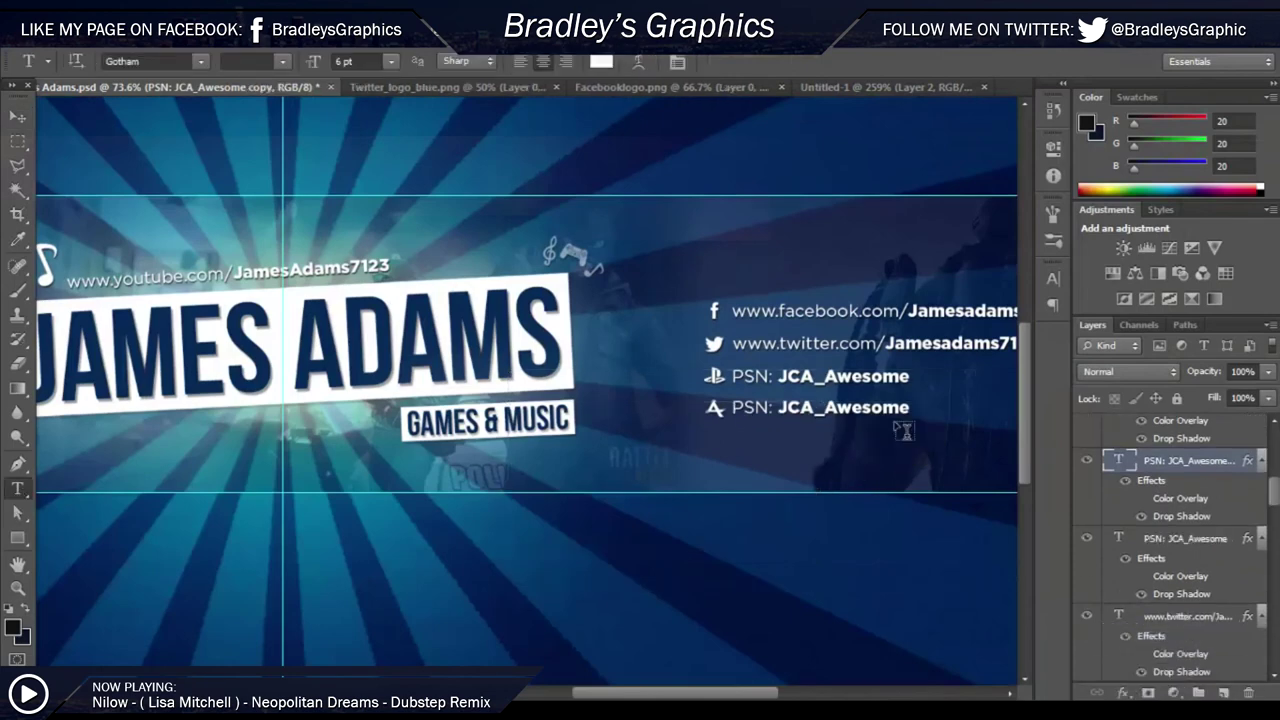
click(255, 61)
click(263, 246)
text(10% OFF)
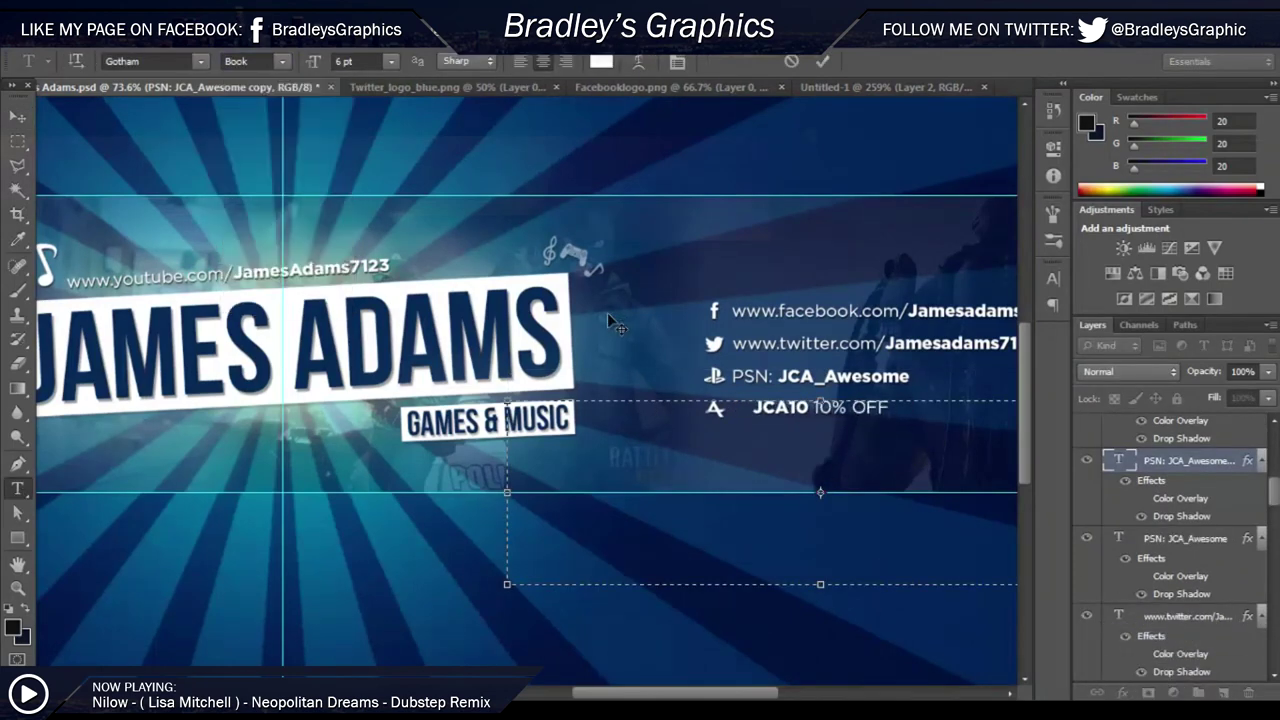
text(!)
click(824, 64)
Step: Fit the canvas in view, select the discount line area, and pick the Facebook icon layer
key(ctrl+0)
scroll(731, 386, up, 3)
key(m)
drag(262, 192, 406, 432)
scroll(497, 343, down, 2)
scroll(555, 472, down, 1)
key(v)
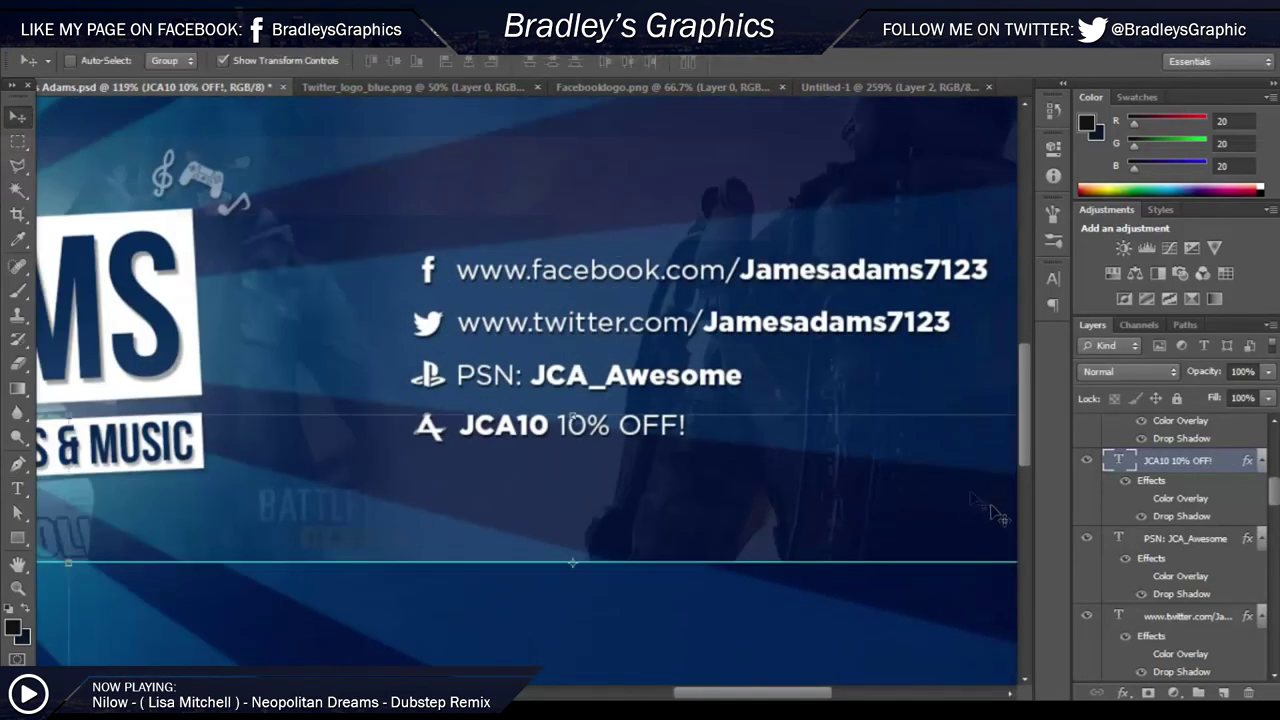
scroll(1089, 546, down, 5)
click(1090, 627)
scroll(1170, 540, down, 3)
click(1160, 426)
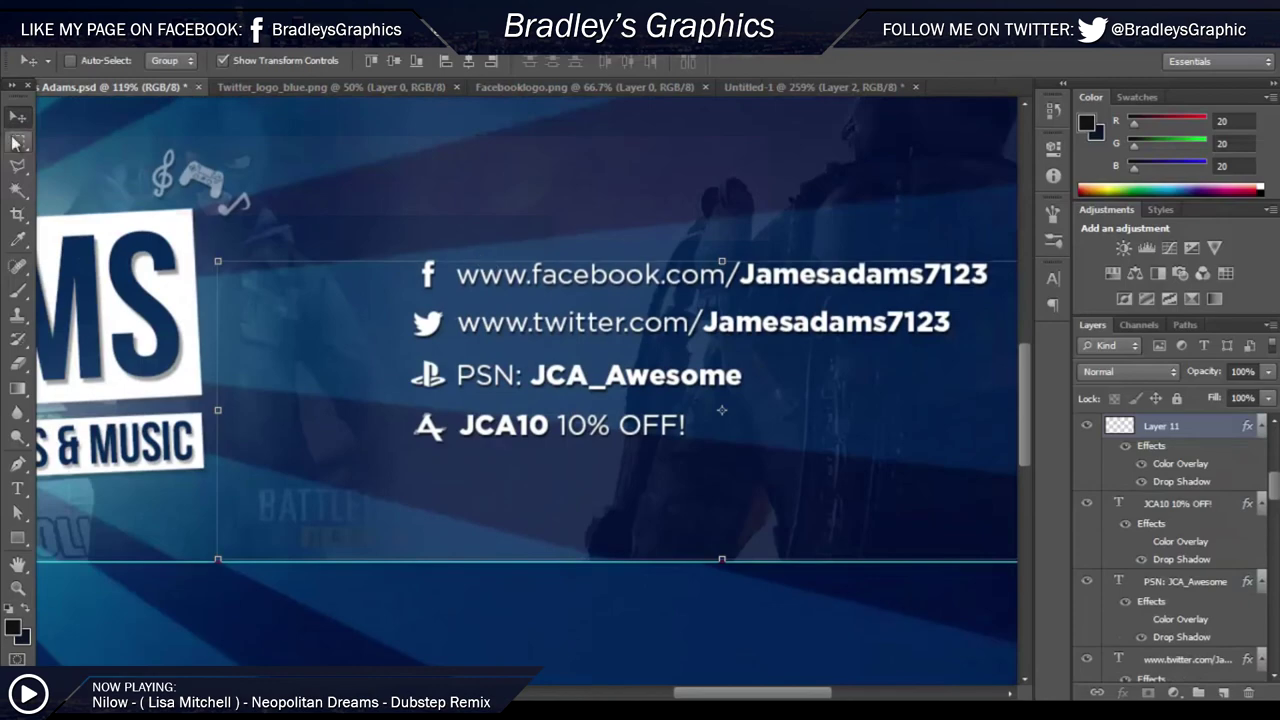